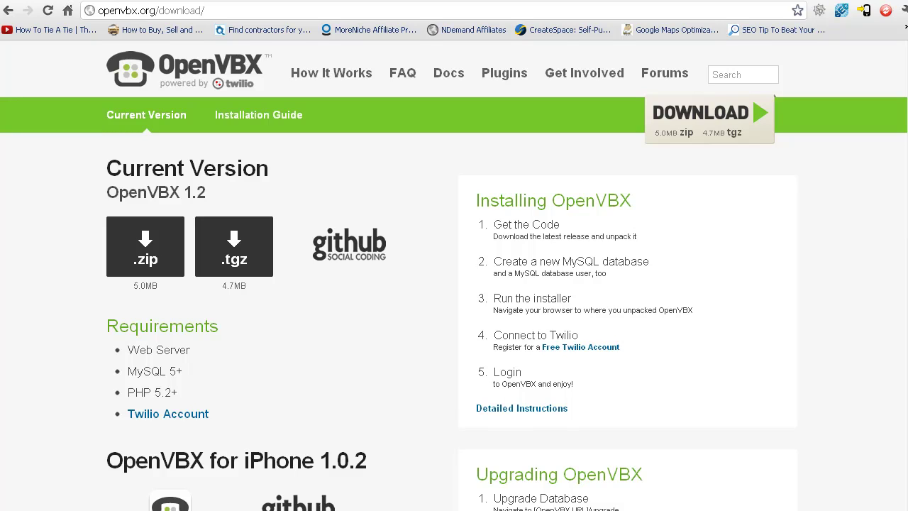
Download the OpenVBX 1.2 zip into the open vbx folder and bring that folder window forward
left_click(144, 260)
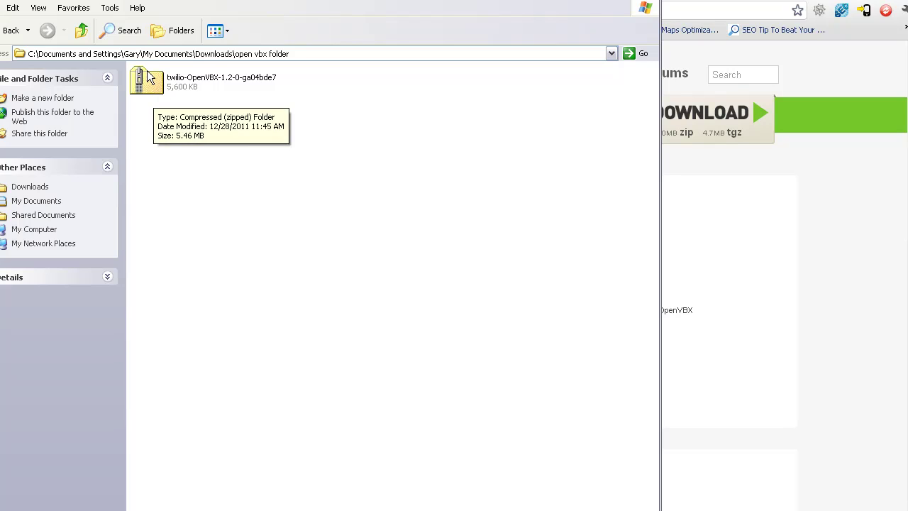
left_click_drag(116, 0, 122, 59)
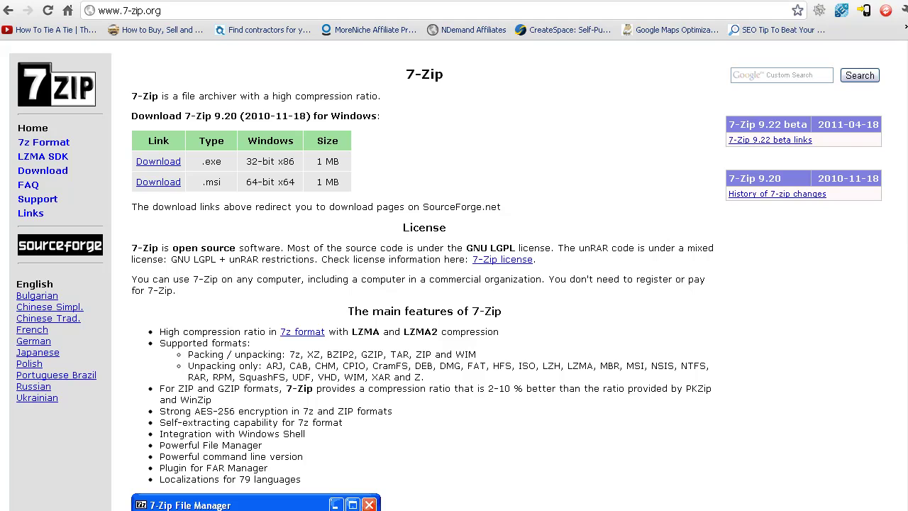
key("alt+Tab")
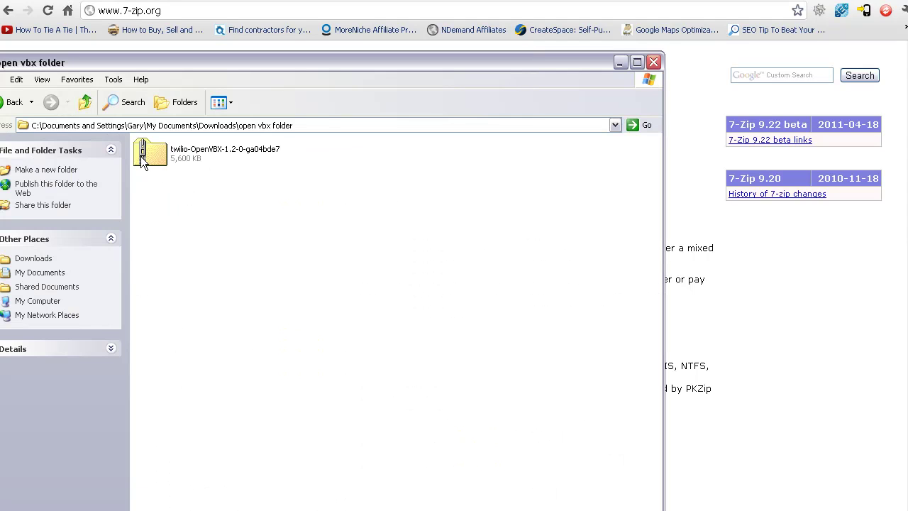
Extract the OpenVBX zip with 7-Zip into a twilio-OpenVBX-1.2-0-ga04bde7 folder
right_click(141, 156)
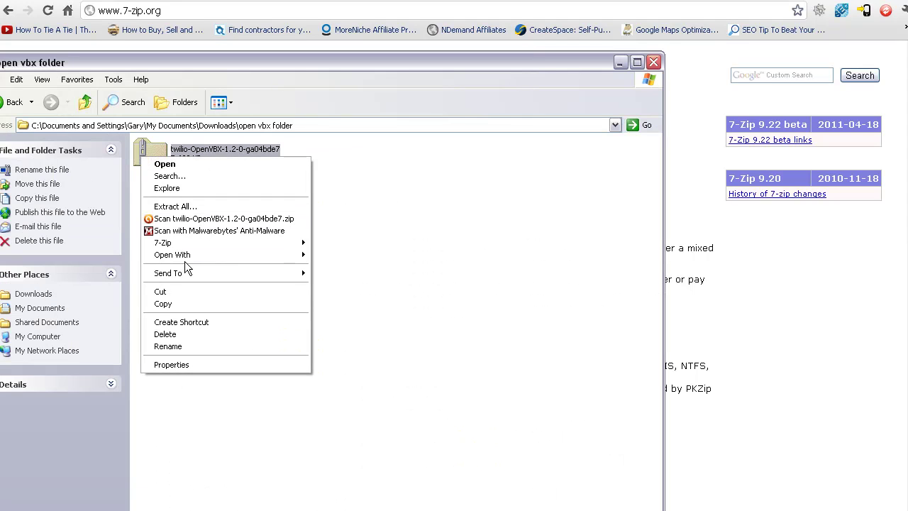
mouse_move(180, 244)
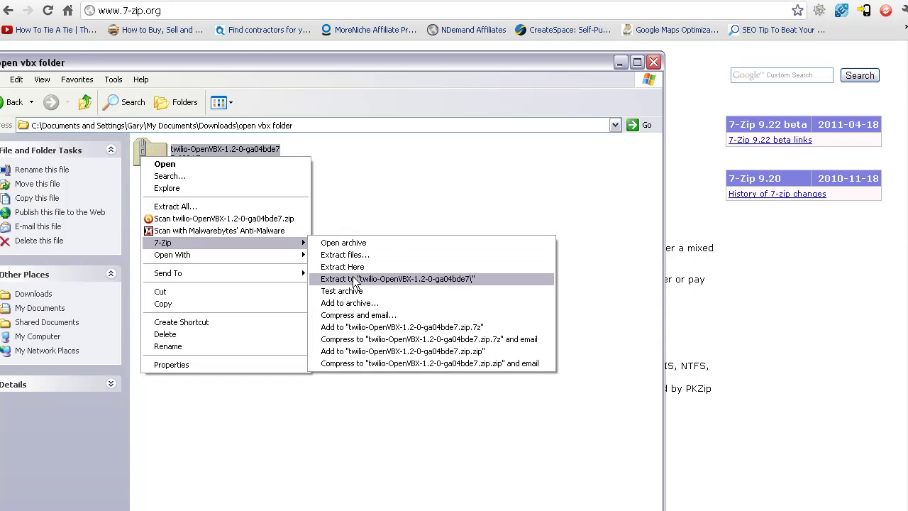
left_click(355, 282)
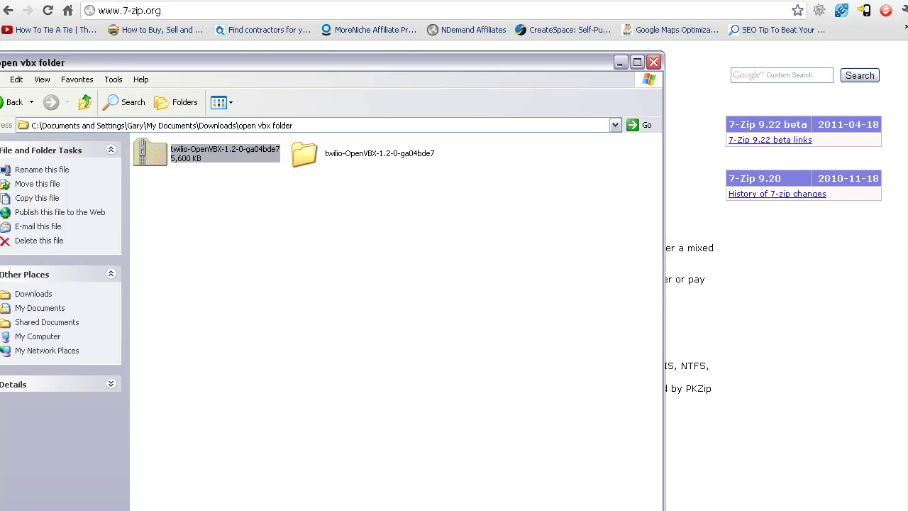
left_click(320, 510)
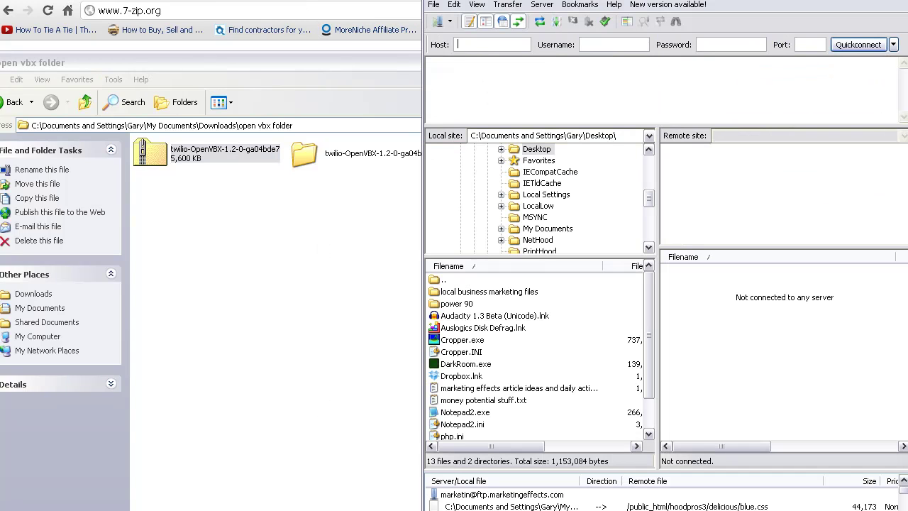
Quickconnect FileZilla to ftp.openvbxinstallers.com with the hosting account's username and password
mouse_move(499, 0)
left_mouse_down()
mouse_move(467, 4)
mouse_move(494, 15)
left_mouse_up()
left_click(473, 73)
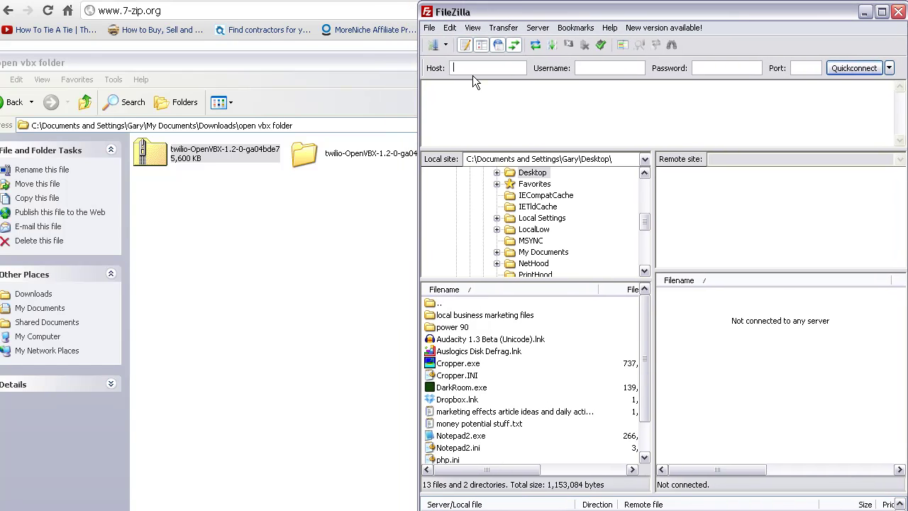
type("ftp.open")
type("vbx")
type("installers.com")
key("Tab")
type("openvbx")
key("Tab")
type("•••••••")
key("Return")
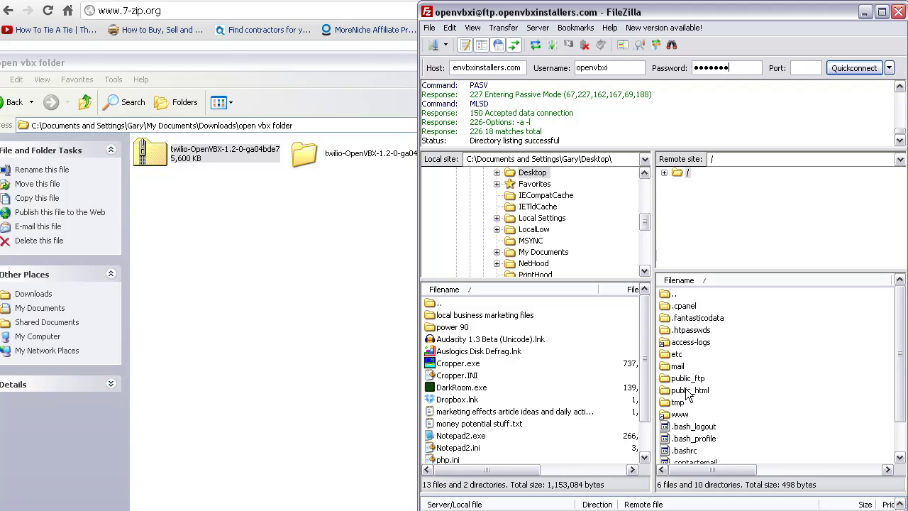
Open the public_html folder in the remote pane
double_click(688, 390)
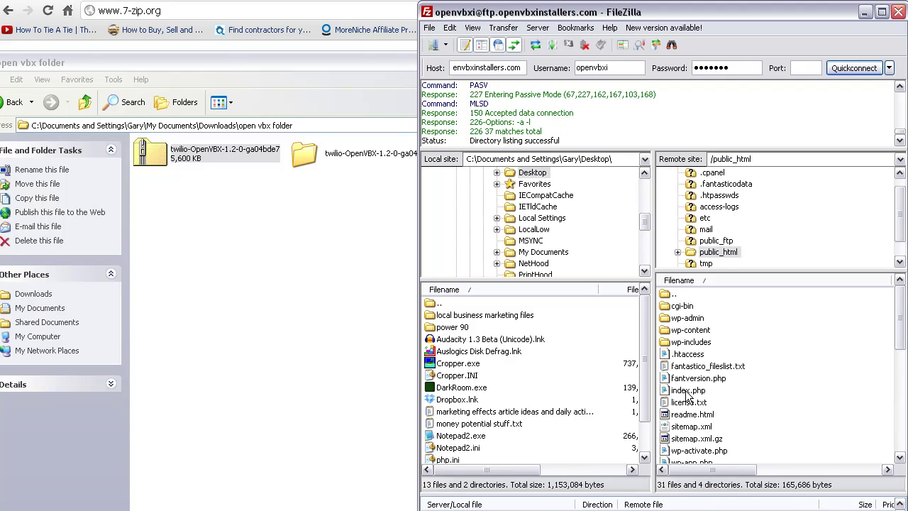
double_click(668, 295)
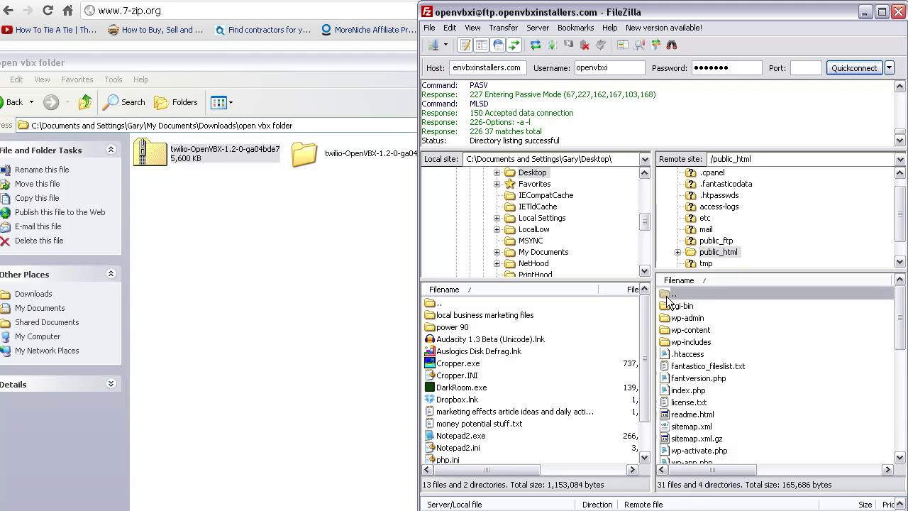
left_click(675, 392)
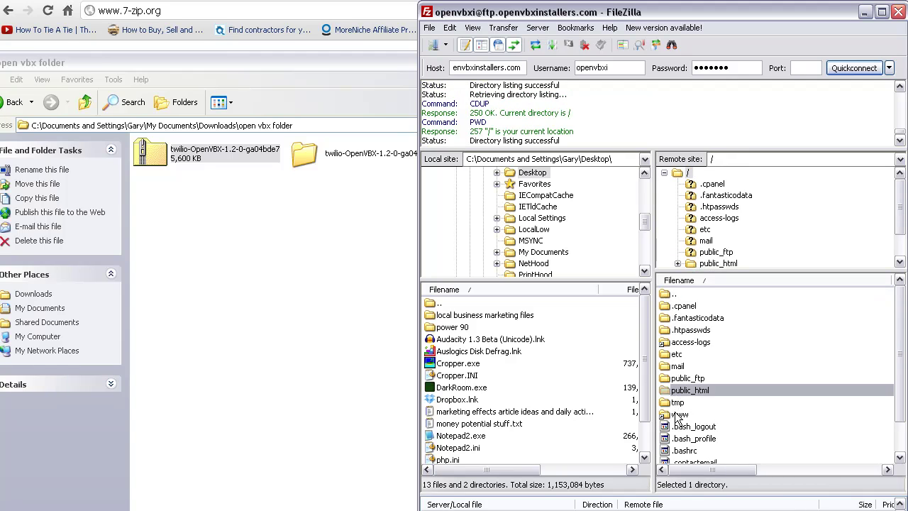
double_click(678, 391)
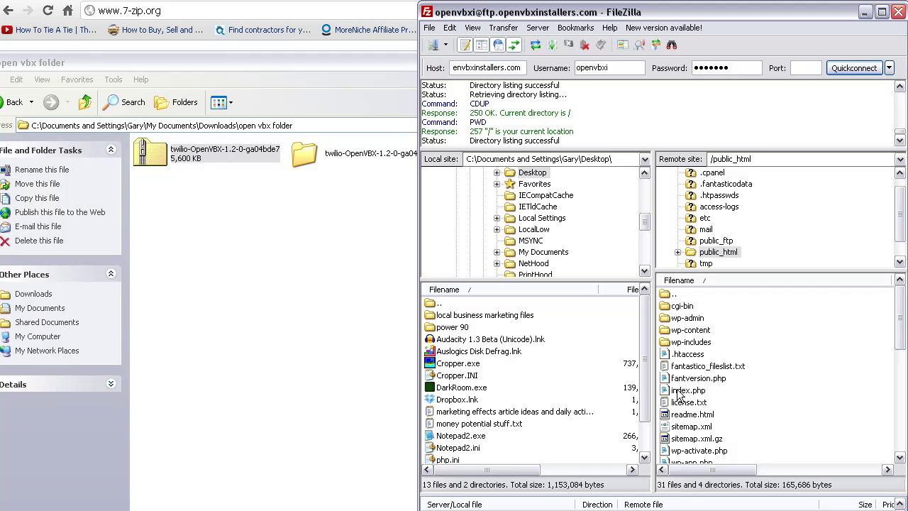
right_click(770, 399)
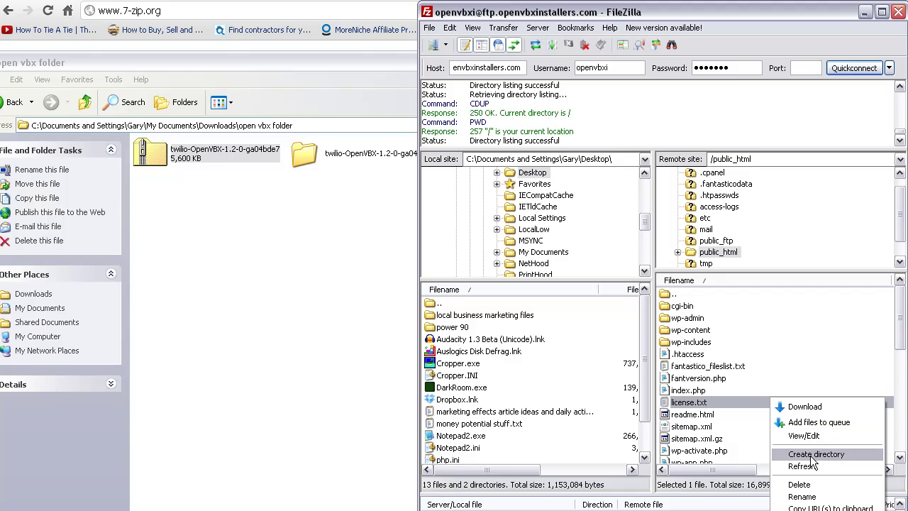
Create a vbxdemo directory under /public_html on the server and open it
left_click(811, 456)
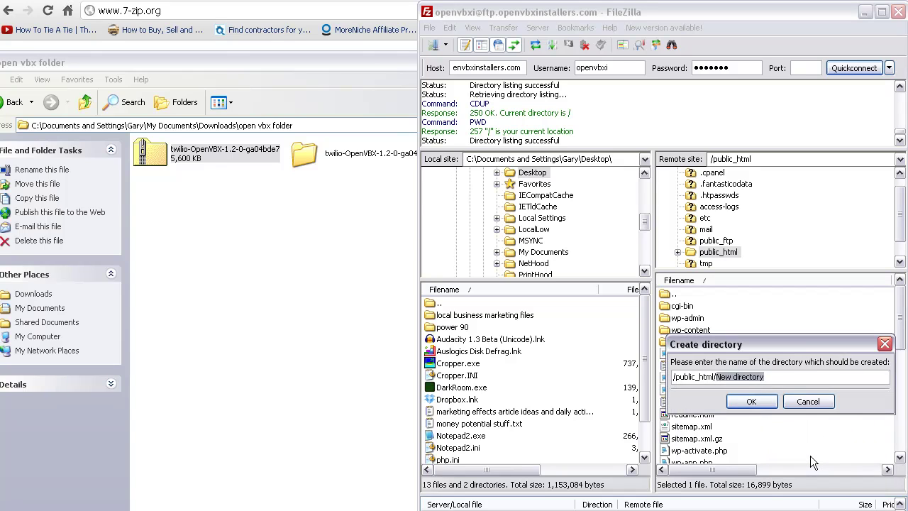
type("vbx")
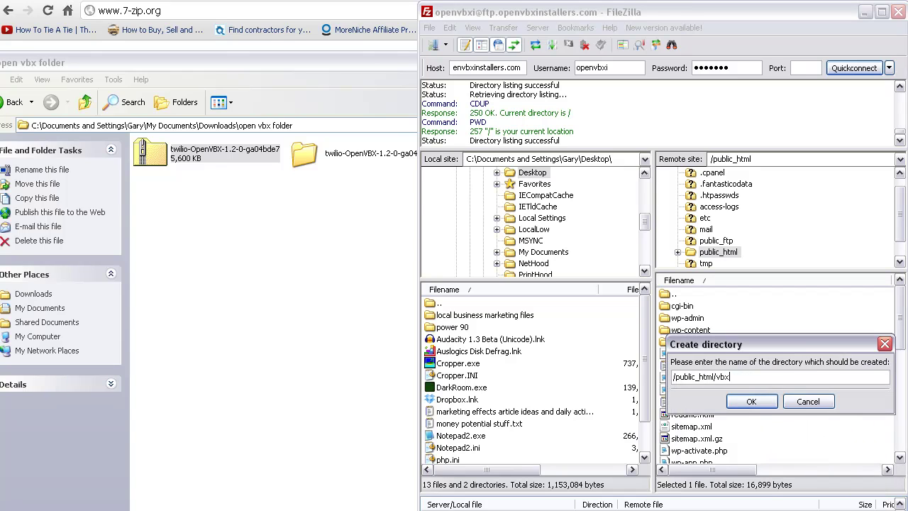
type("demo")
key("Return")
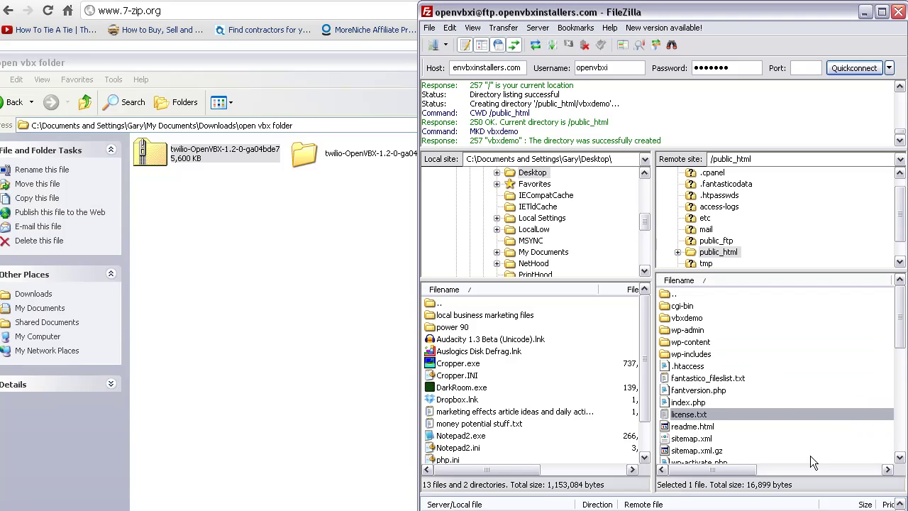
double_click(687, 317)
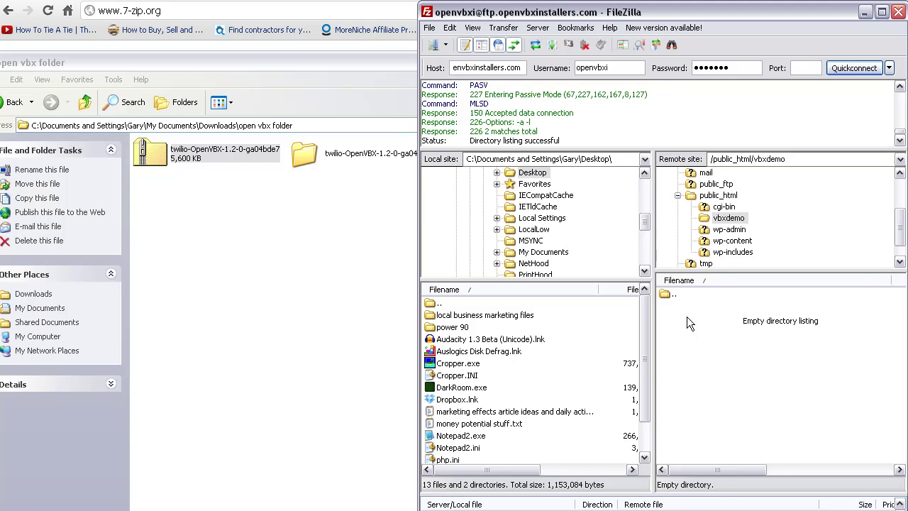
left_click_drag(312, 160, 294, 220)
left_click(286, 260)
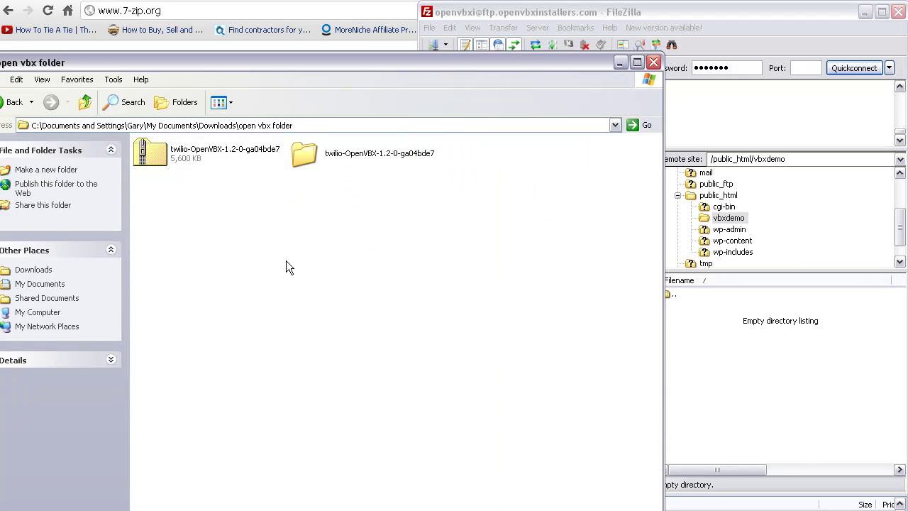
Open the extracted twilio-OpenVBX-4b8bda3 folder in Explorer
left_click(190, 150)
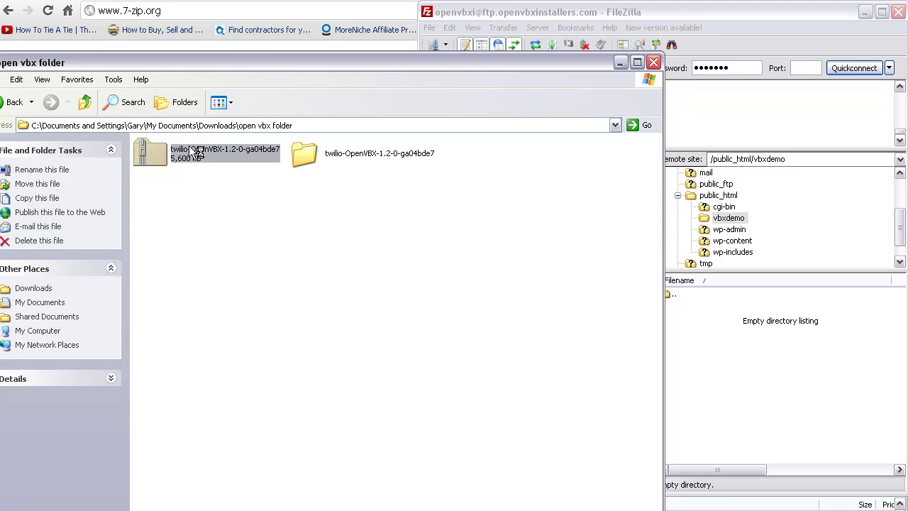
left_click(318, 156)
left_click(306, 182)
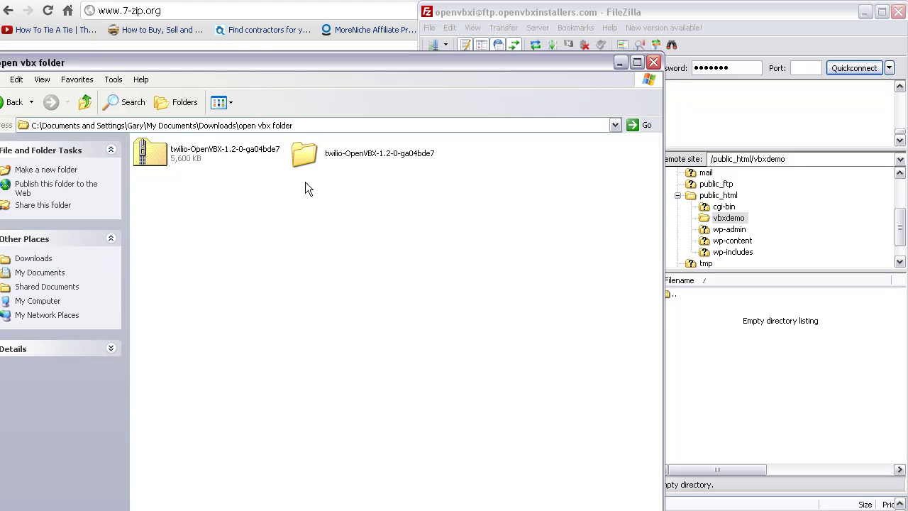
left_click(303, 156)
left_click(320, 209)
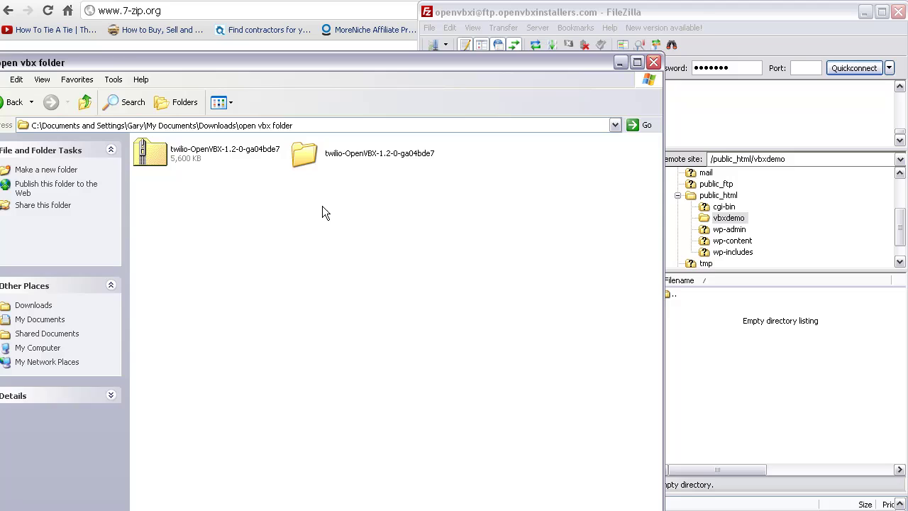
left_click(297, 159)
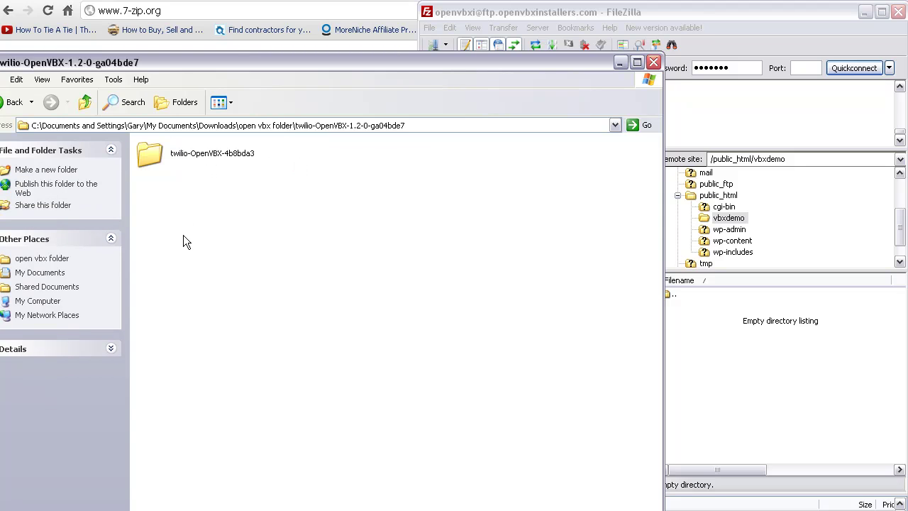
double_click(174, 155)
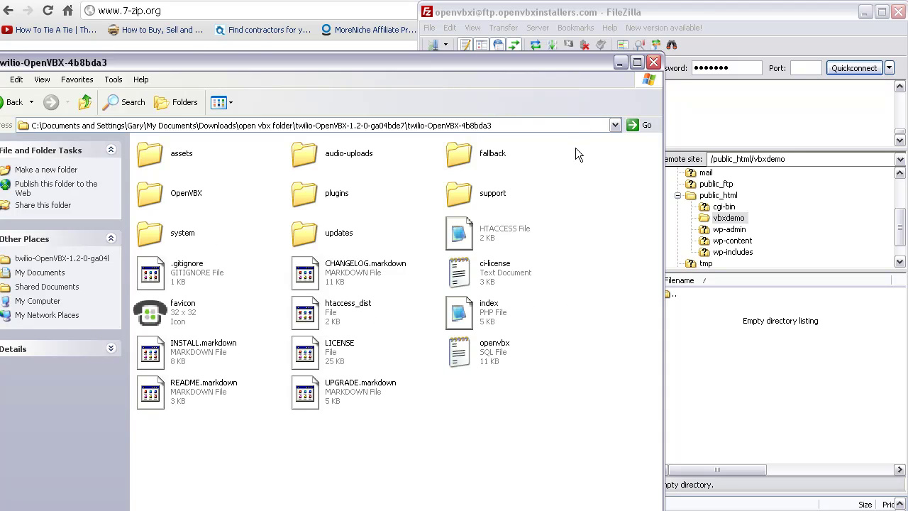
Upload all 20 OpenVBX files and folders into the server's vbxdemo folder
left_click_drag(576, 148, 187, 441)
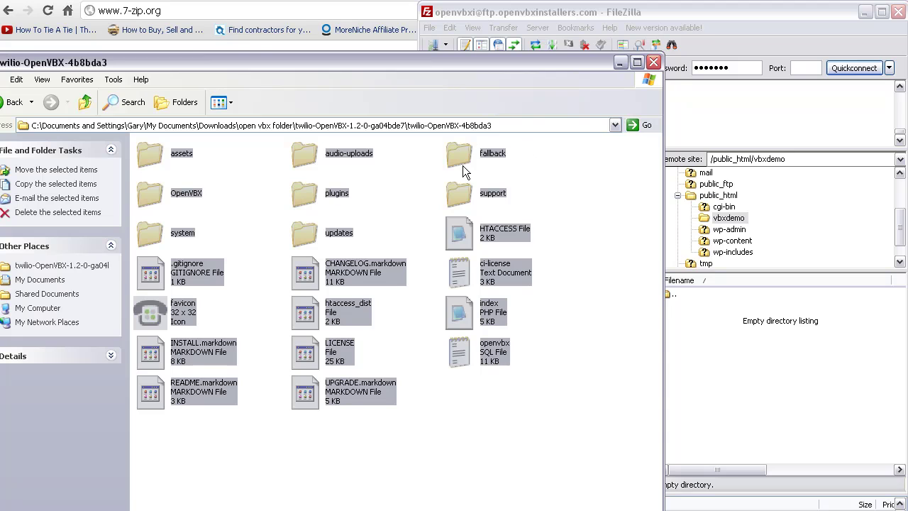
left_click_drag(459, 163, 739, 399)
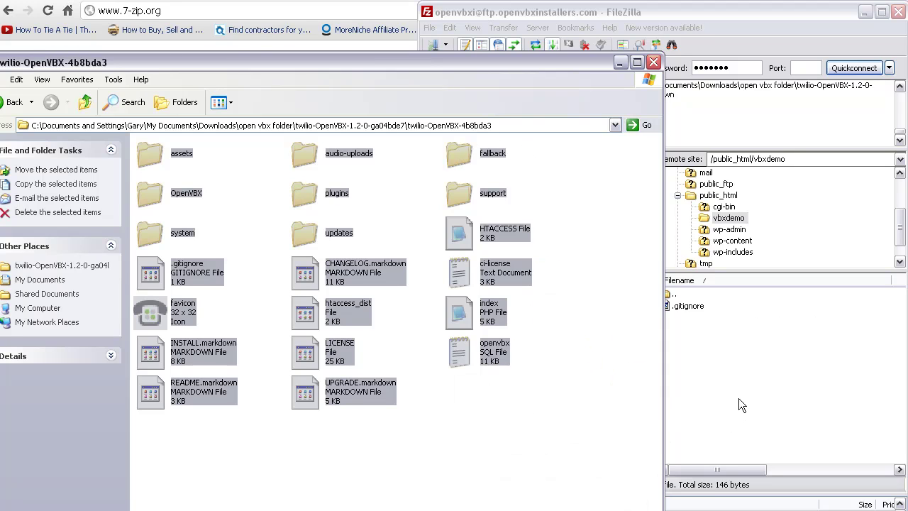
left_click(736, 13)
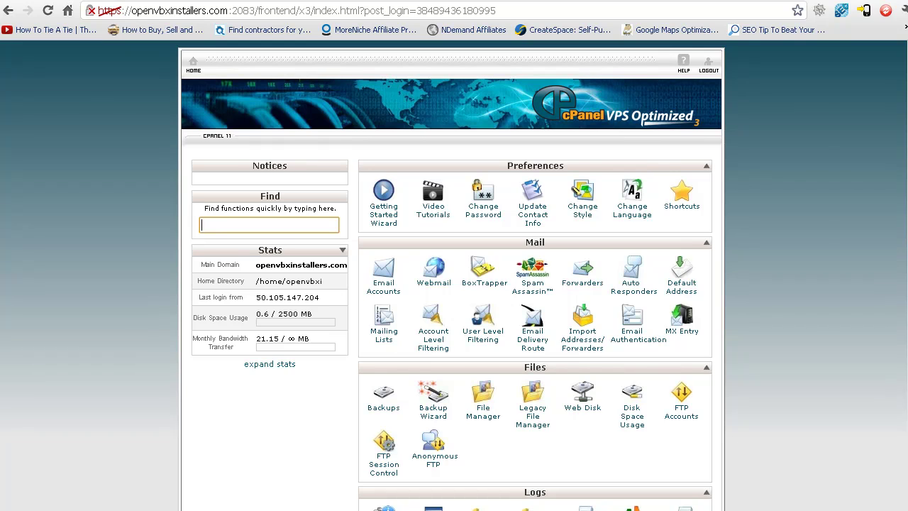
Open the openvbxinstallers.com cPanel dashboard in a new browser tab
key("ctrl+t")
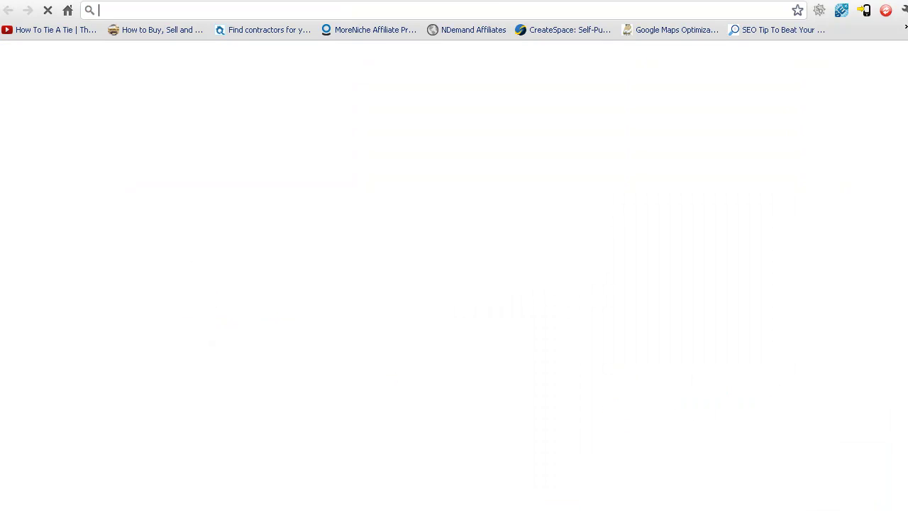
type("openvbxinstallers.com/")
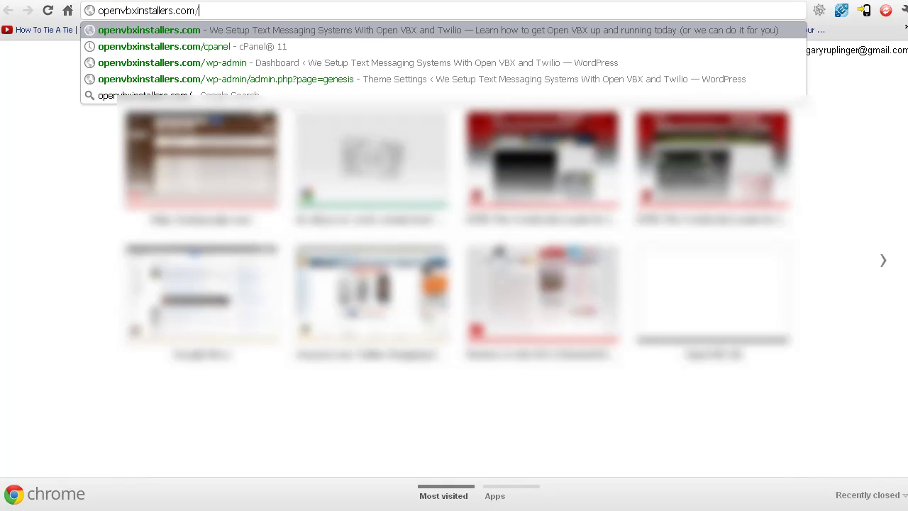
key("Down")
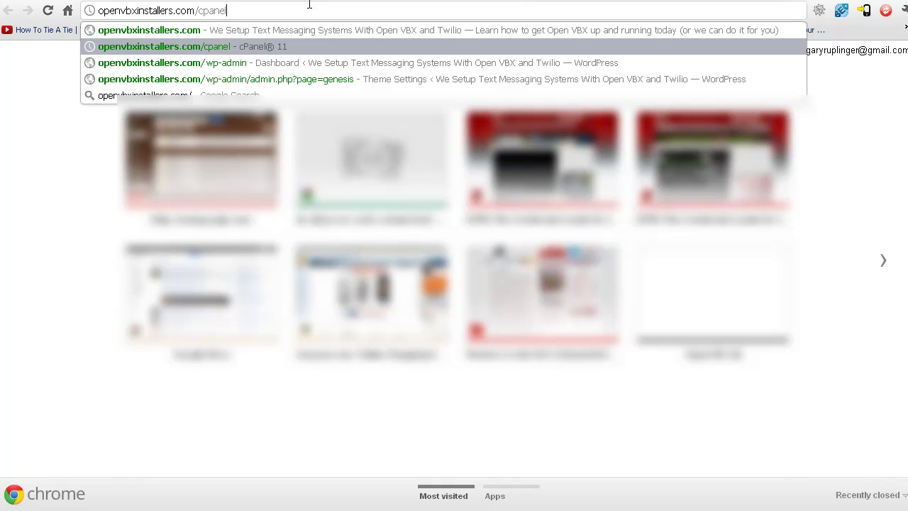
key("Return")
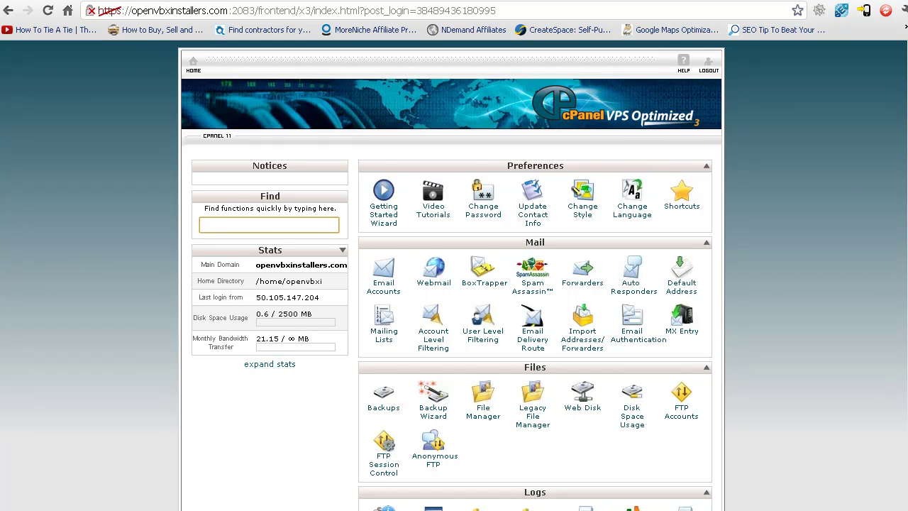
Scroll down to the Databases section and open MySQL Databases
scroll(902, 170, "down", 3)
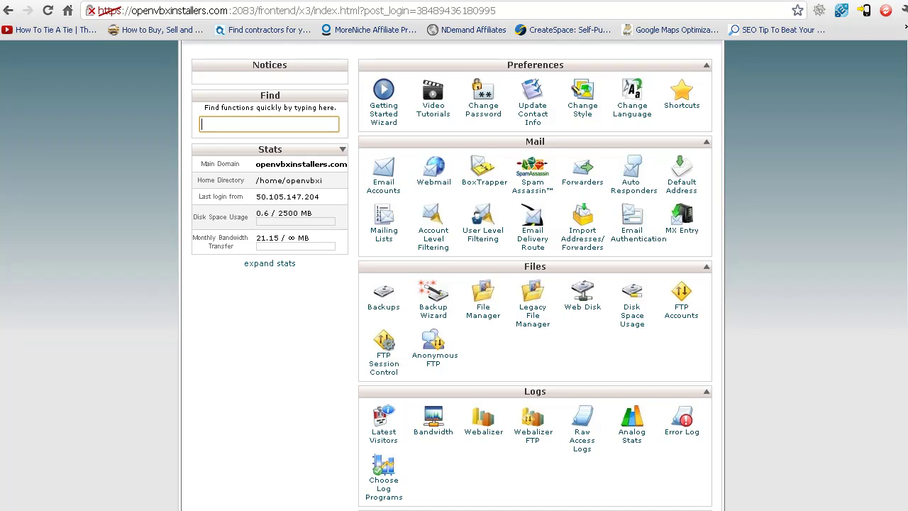
scroll(886, 187, "down", 5)
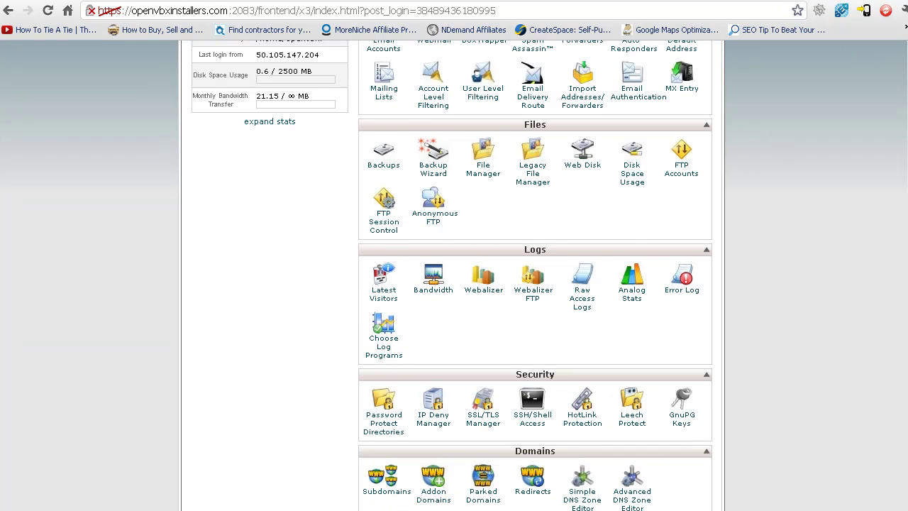
scroll(592, 213, "down", 3)
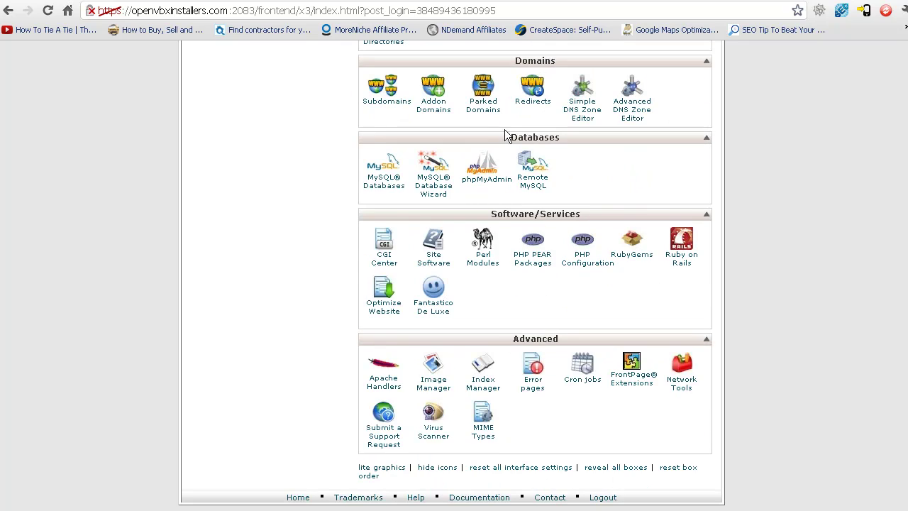
left_click(378, 189)
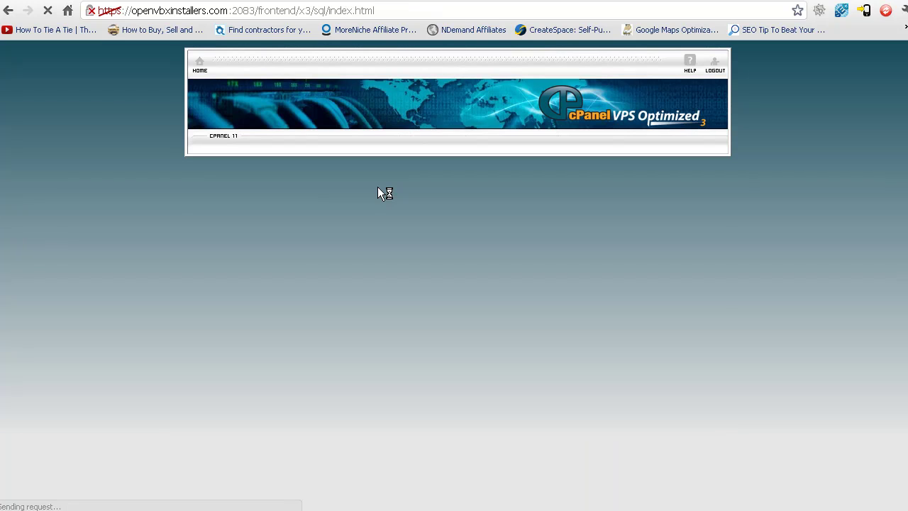
Create the database vbx2 (openvbxi_vbx2) and return to the MySQL Databases page
scroll(343, 284, "down", 2)
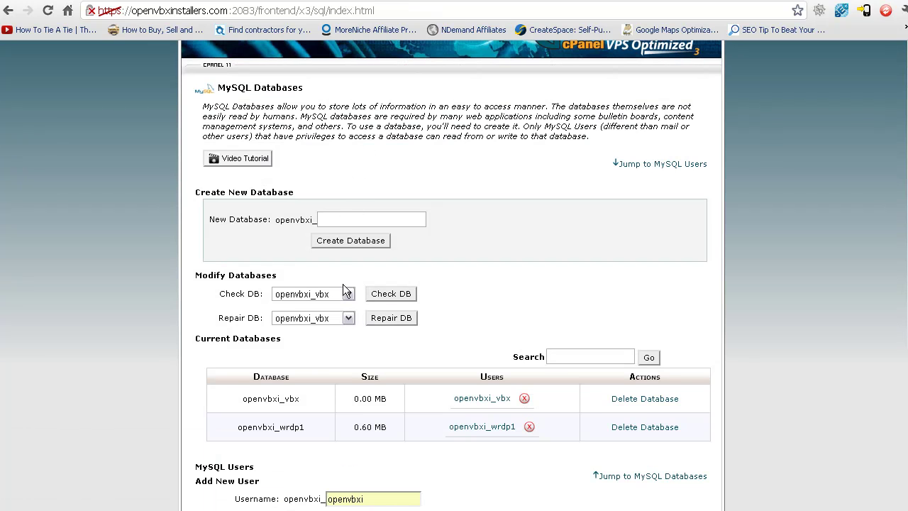
scroll(333, 298, "down", 2)
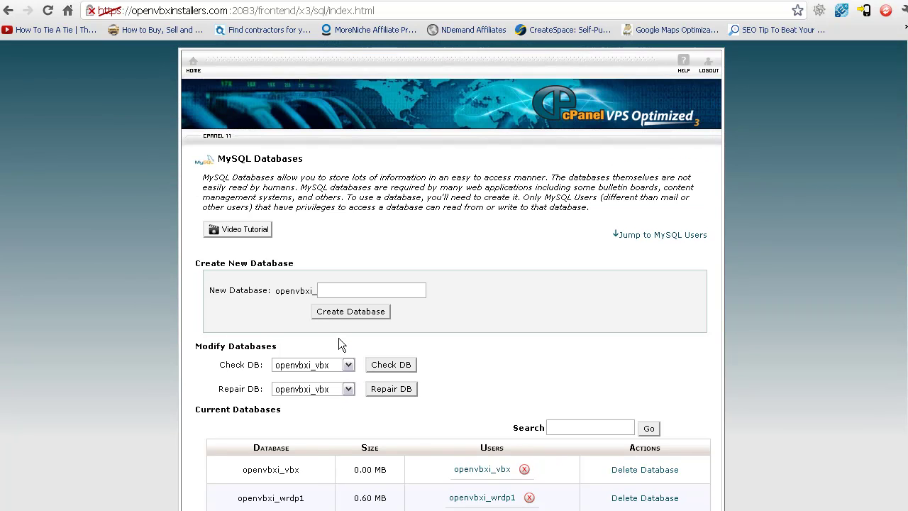
scroll(339, 338, "down", 6)
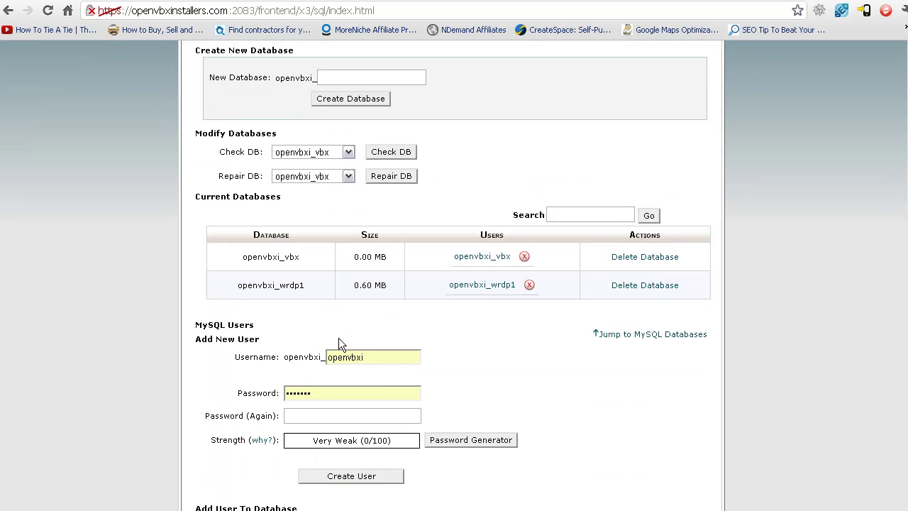
scroll(338, 338, "down", 2)
scroll(339, 338, "up", 8)
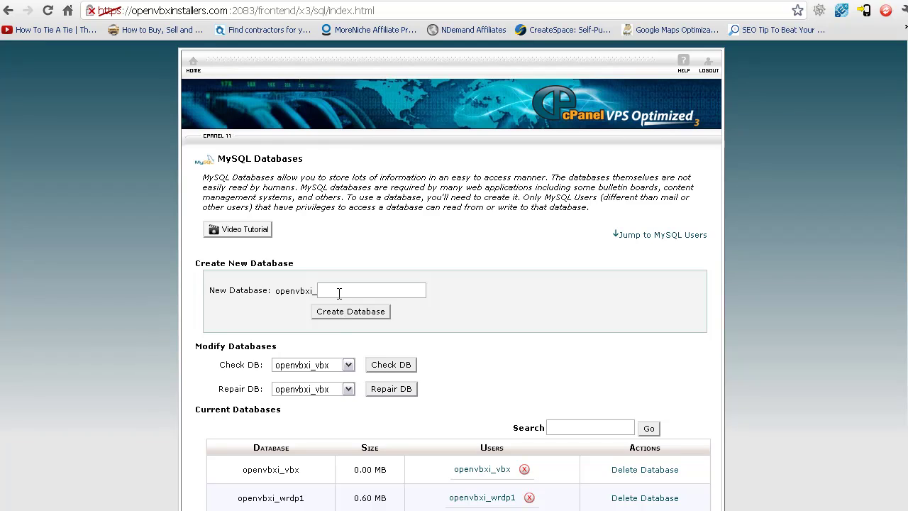
left_click(340, 293)
type("vbx2")
left_click(338, 312)
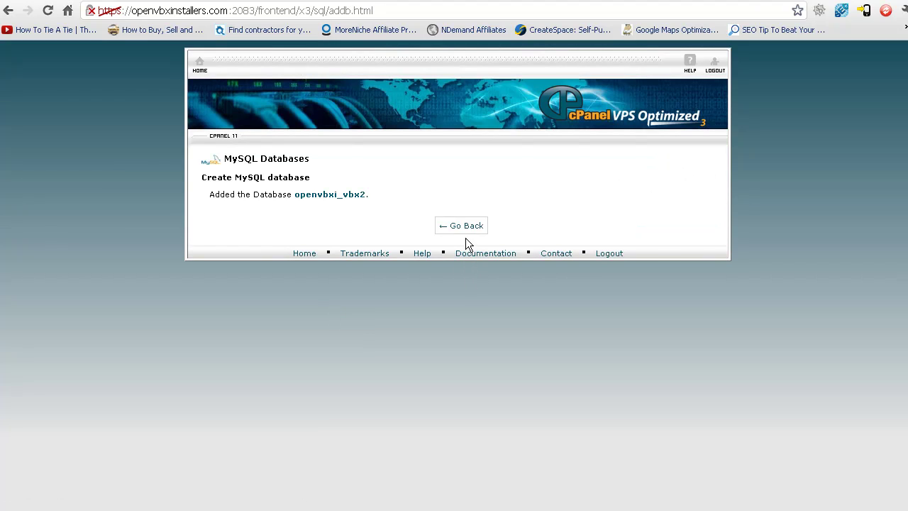
left_click(464, 226)
Enter vbx2 as the new MySQL username and type the password and its confirmation
scroll(314, 295, "down", 3)
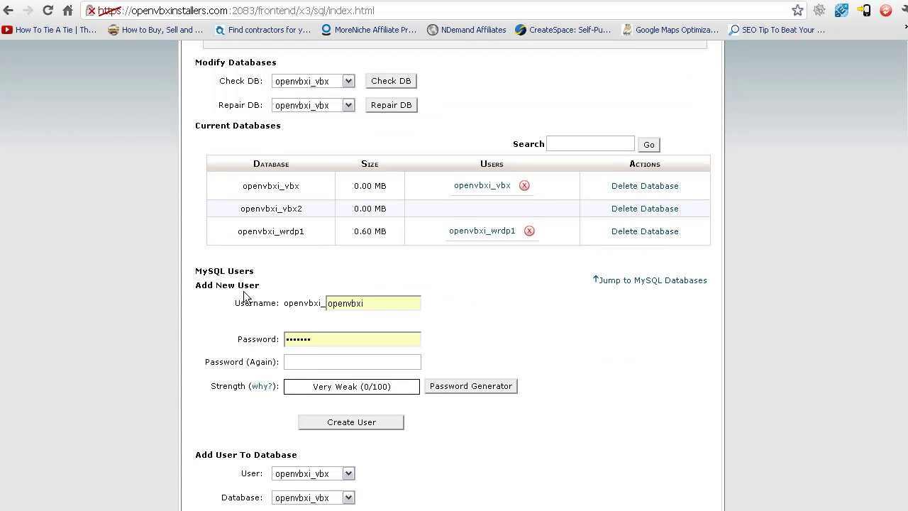
scroll(239, 339, "down", 1)
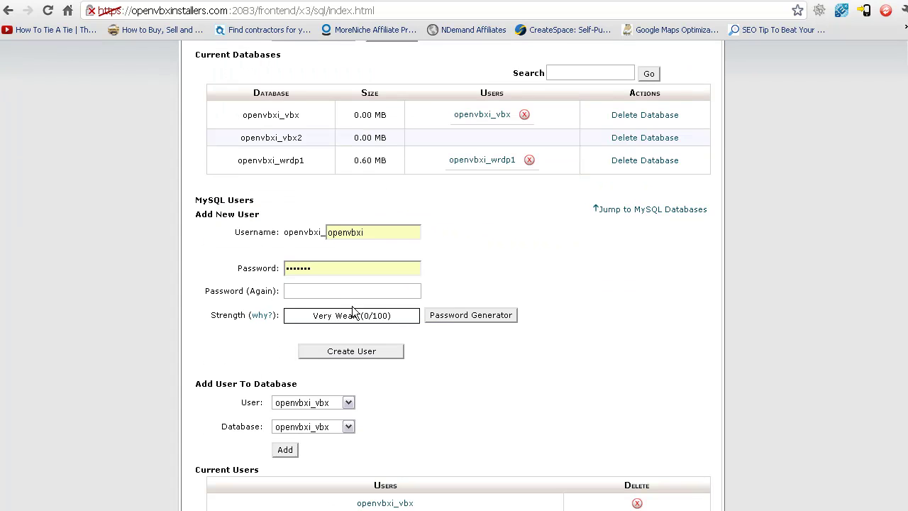
double_click(371, 233)
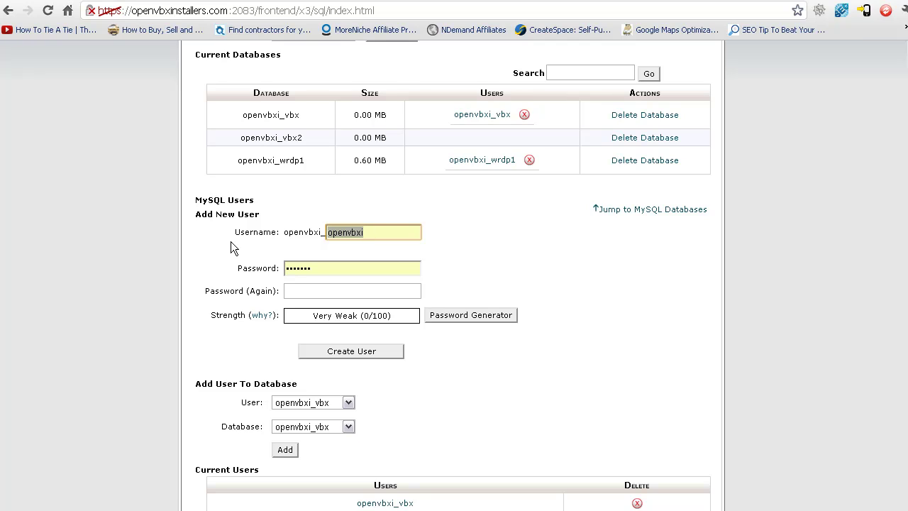
type("vb")
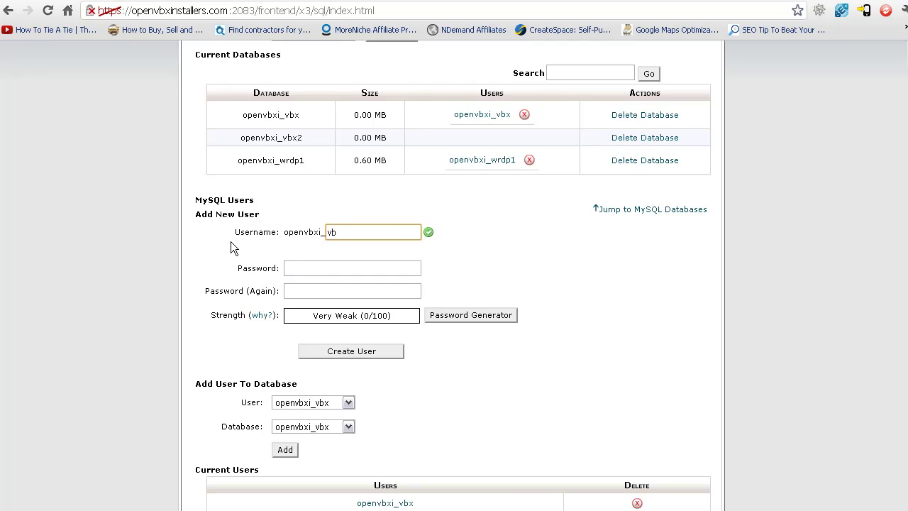
type("x2")
left_click(303, 273)
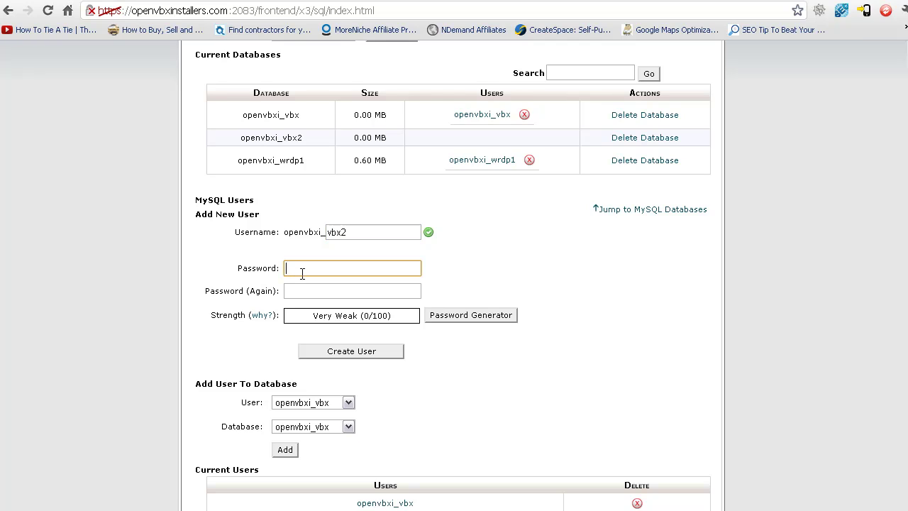
type("••••••••")
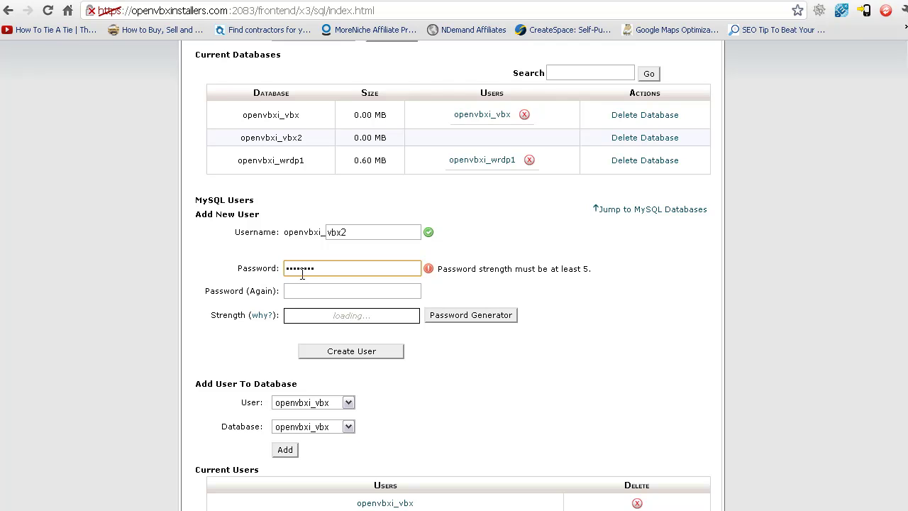
key("Tab")
type("•")
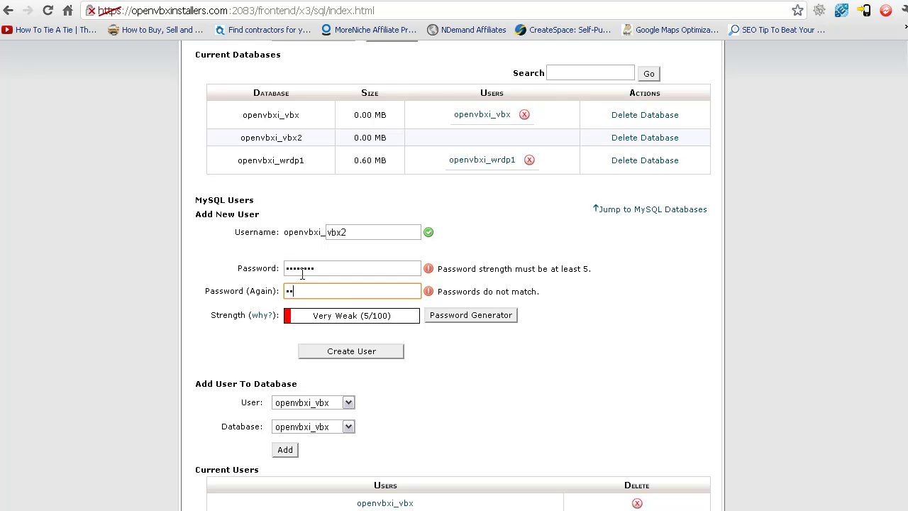
key("BackSpace")
type("••••••••")
Retype the new user's password and confirmation password
scroll(329, 279, "down", 1)
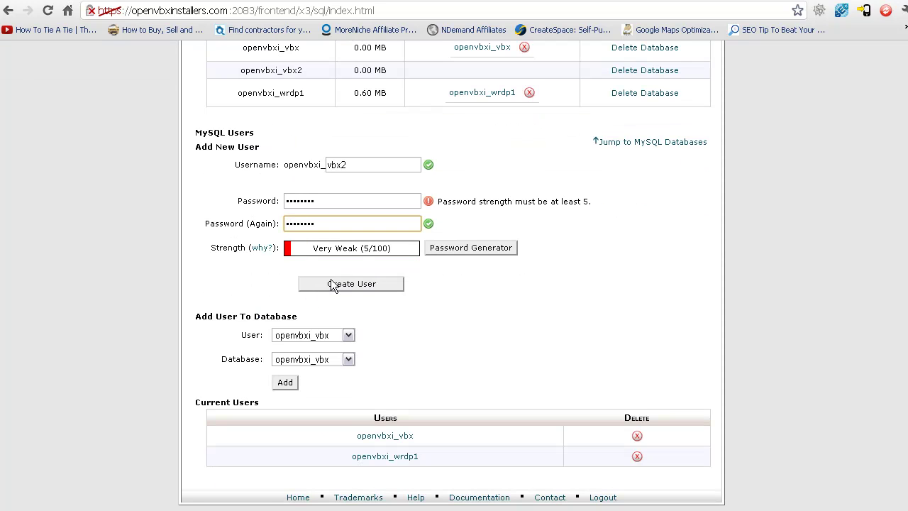
double_click(317, 201)
type("••••")
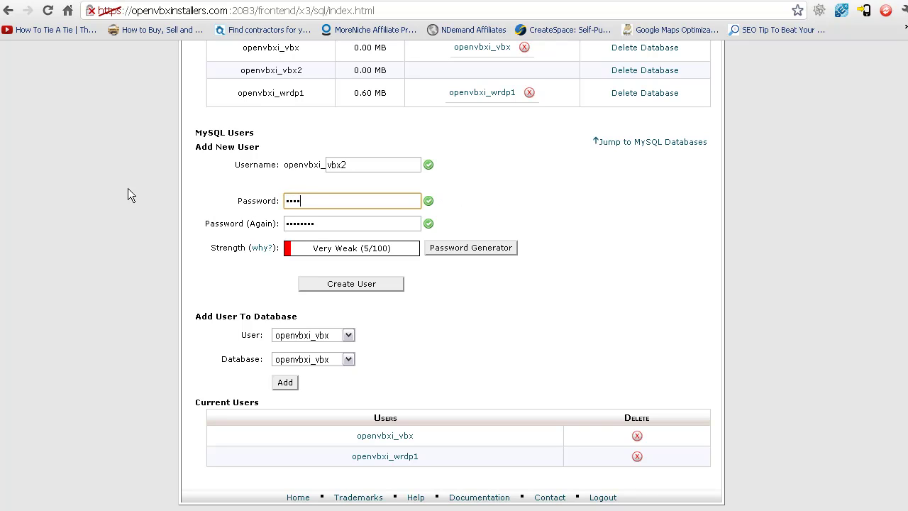
type("•••••")
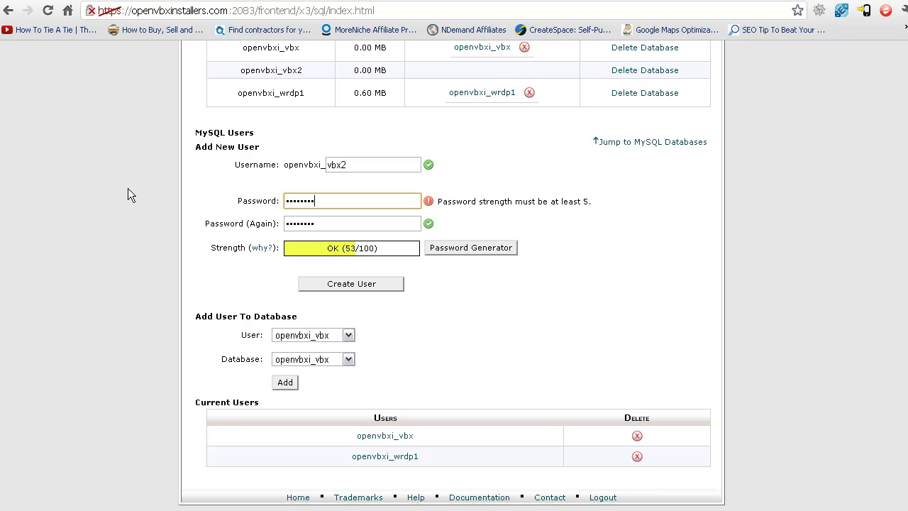
key("Tab")
type("****")
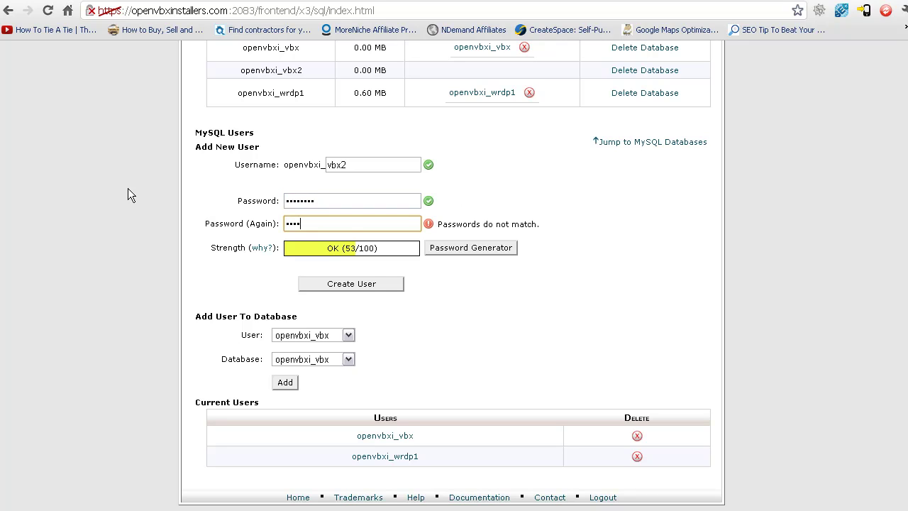
type("*****")
key("BackSpace")
key("BackSpace")
key("BackSpace")
key("BackSpace")
key("BackSpace")
key("BackSpace")
key("BackSpace")
key("BackSpace")
key("BackSpace")
type("*********")
Dismiss the mismatch error, re-enter matching passwords, and create user openvbxi_vbx2
left_click(320, 285)
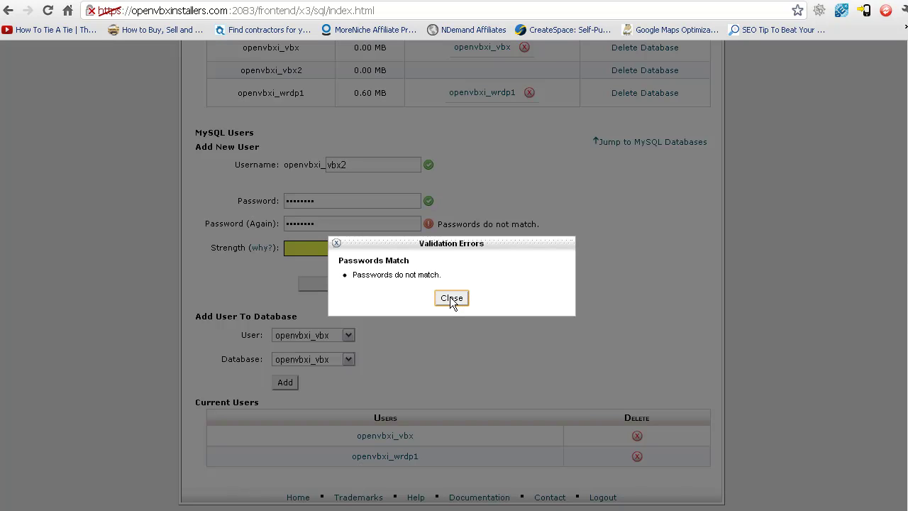
left_click(451, 298)
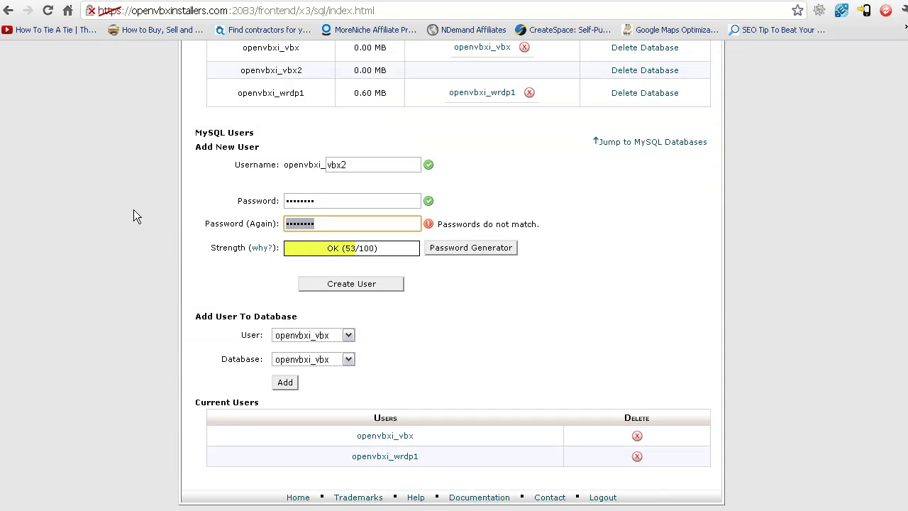
key("BackSpace")
type("p********")
key("Tab")
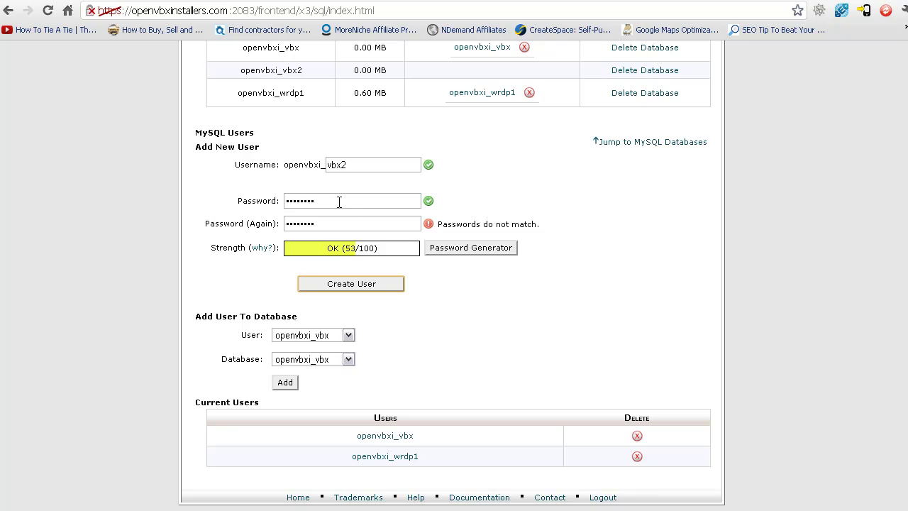
double_click(339, 202)
type("*****")
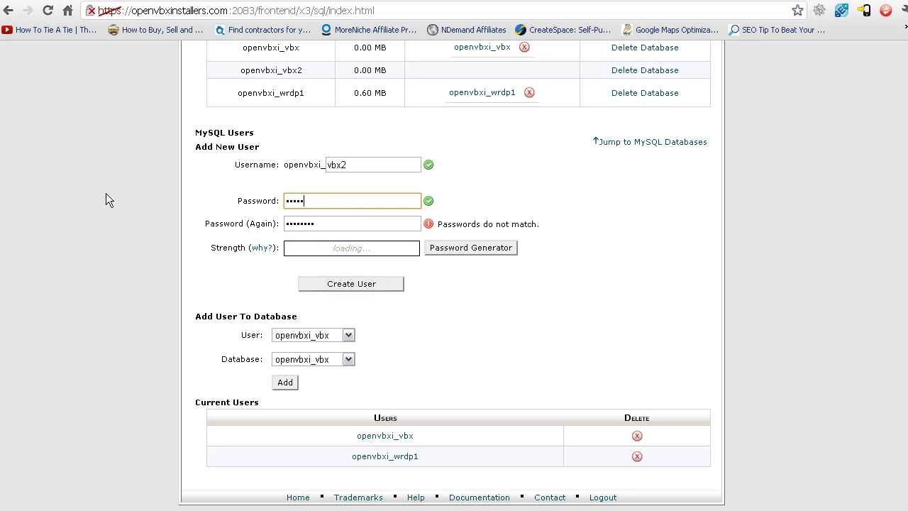
type("****")
key("Tab")
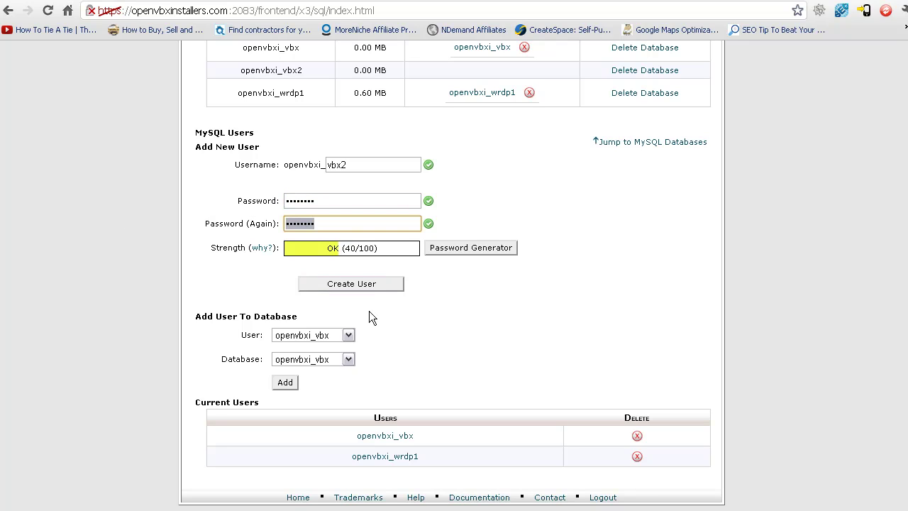
left_click(329, 286)
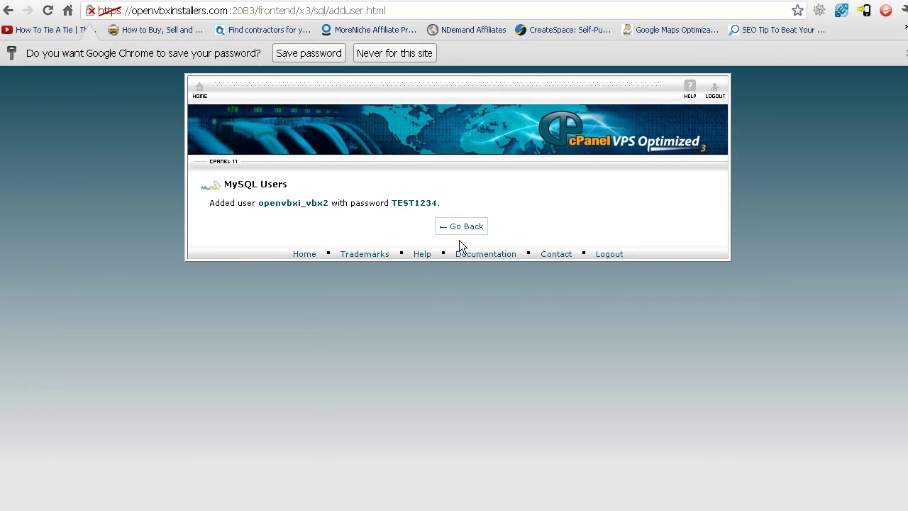
Add user openvbxi_vbx2 to database openvbxi_vbx2 with ALL PRIVILEGES, then go back
left_click(466, 229)
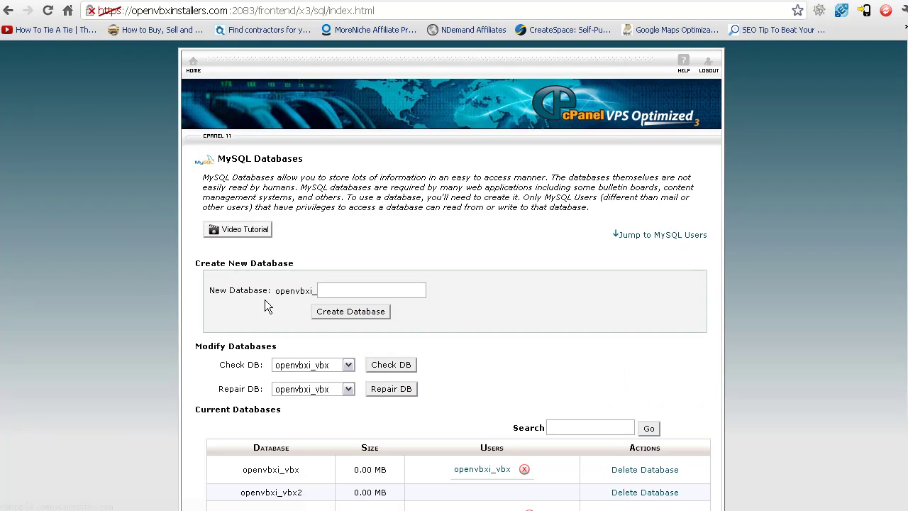
scroll(264, 299, "down", 3)
scroll(265, 299, "down", 3)
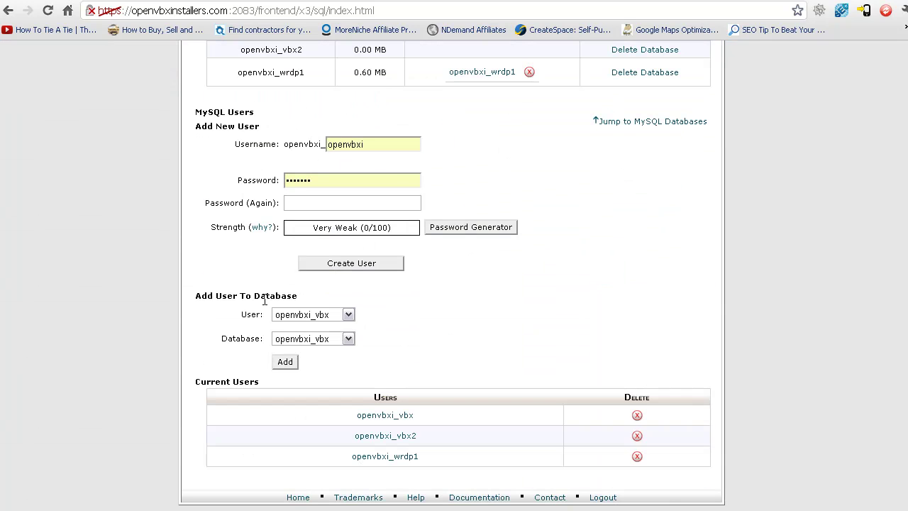
left_click(307, 318)
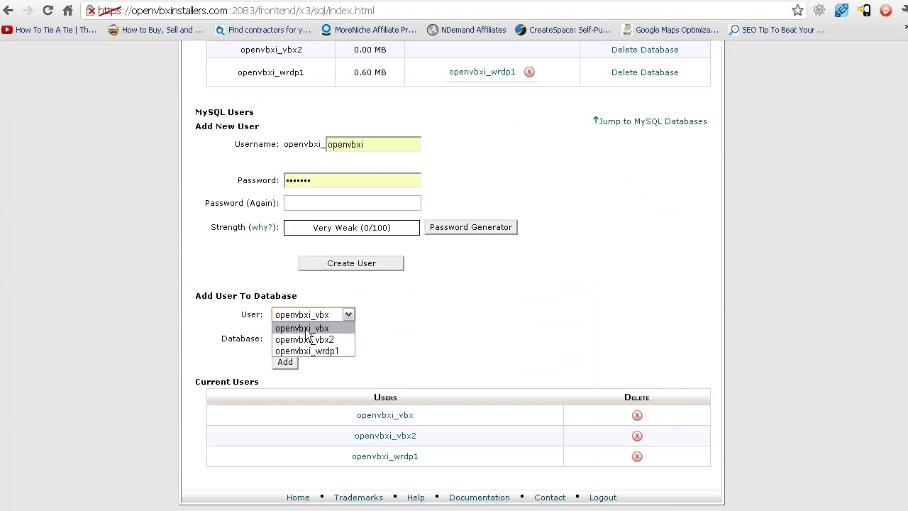
left_click(306, 340)
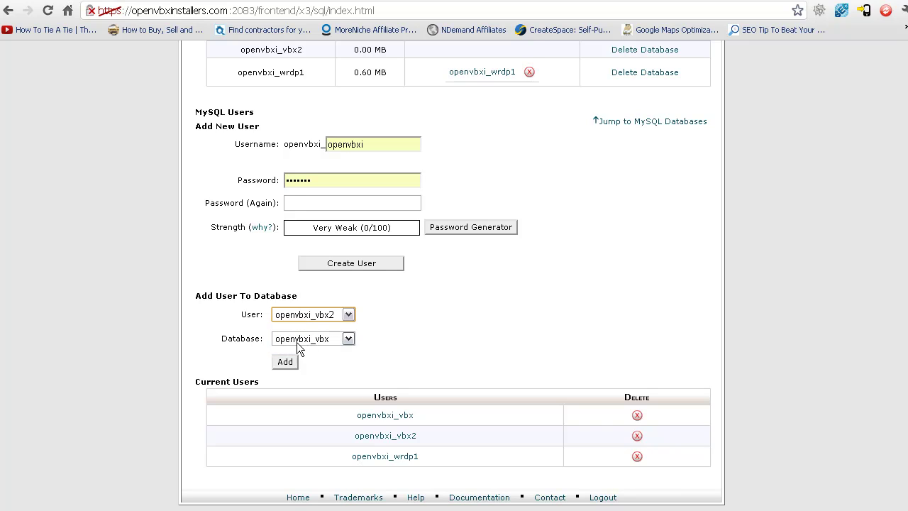
left_click(296, 342)
left_click(298, 360)
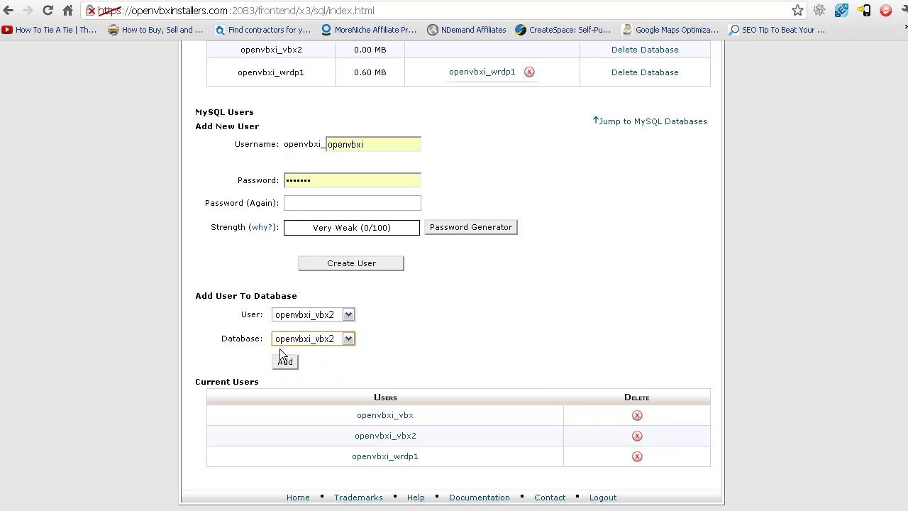
left_click(284, 362)
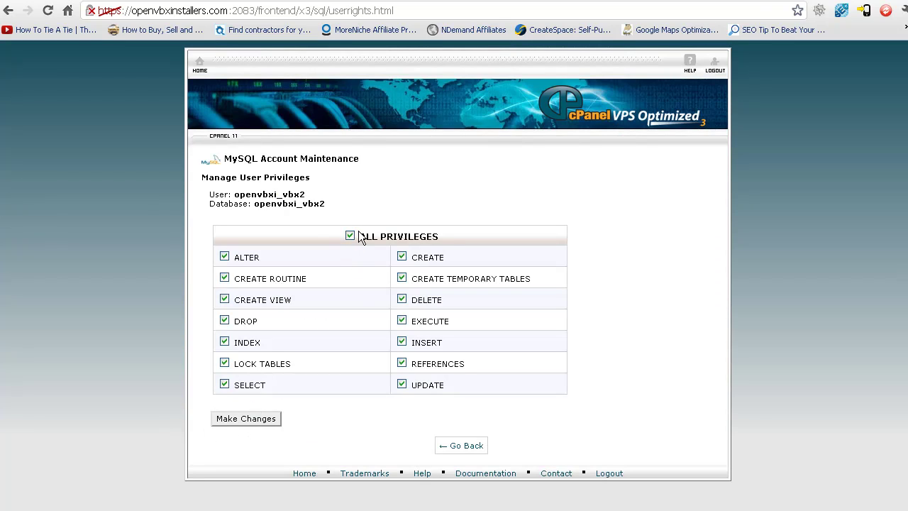
left_click(242, 421)
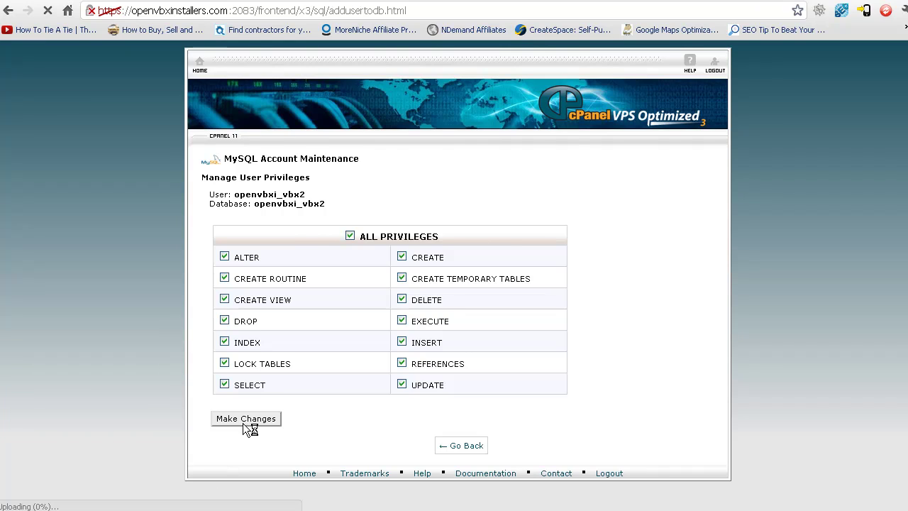
left_click(462, 206)
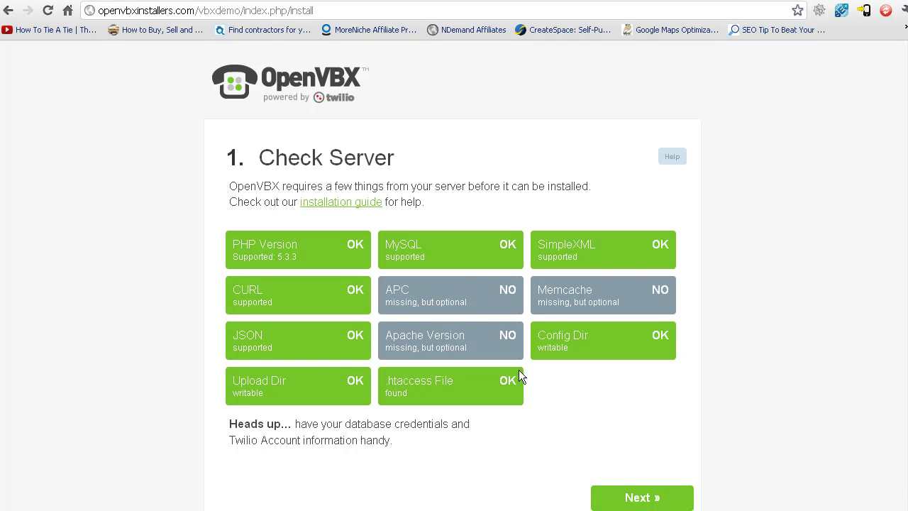
Accept the Check Server results and continue to the Configure Database step
left_click(665, 502)
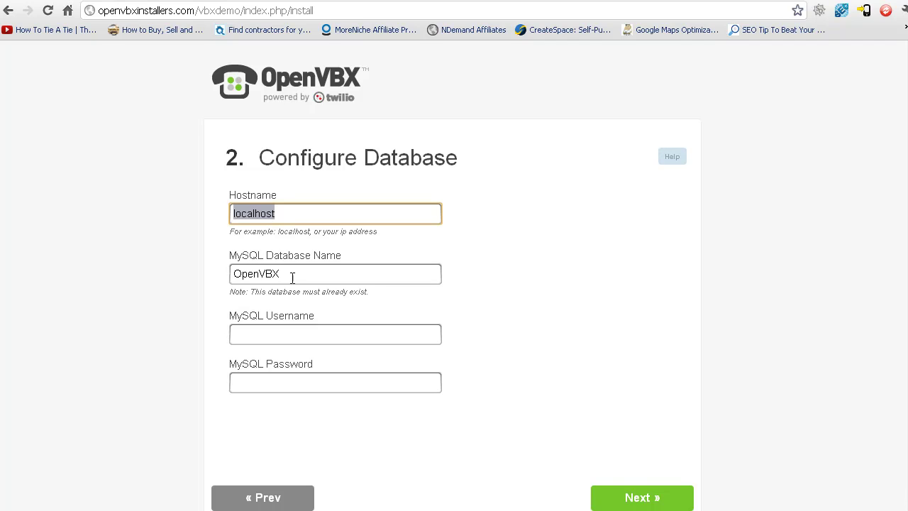
Focus the MySQL Database Name field before looking up the name in cPanel
left_click(291, 273)
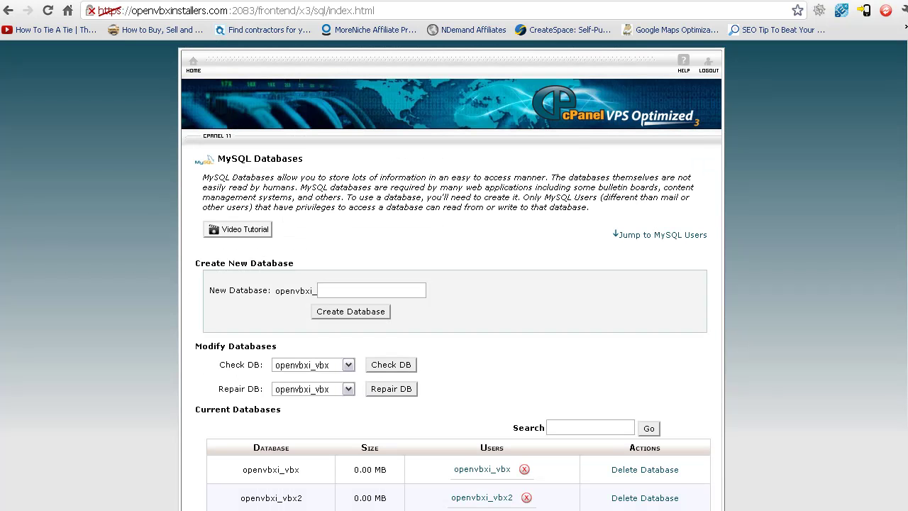
Copy openvbxi_vbx2 from cPanel's Current Databases list and return to the installer
scroll(313, 403, "down", 3)
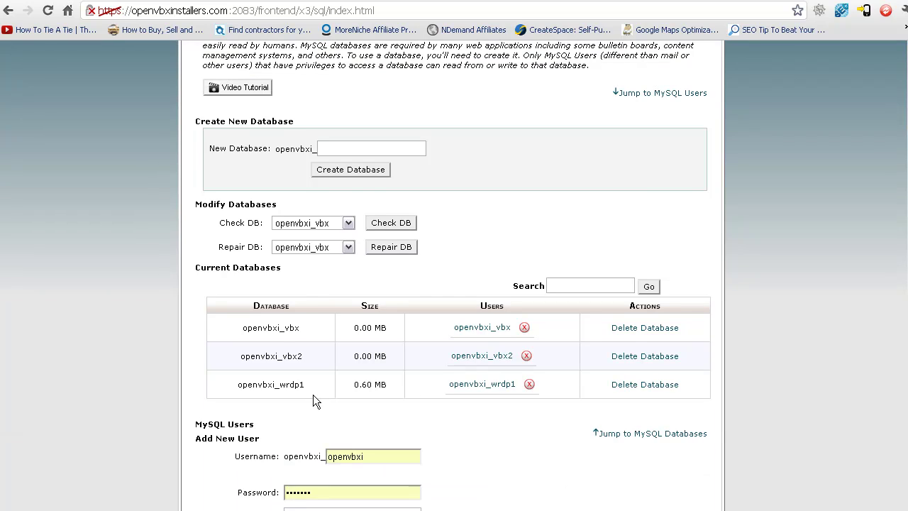
left_click_drag(308, 359, 244, 367)
left_click_drag(310, 356, 236, 359)
key("ctrl+c")
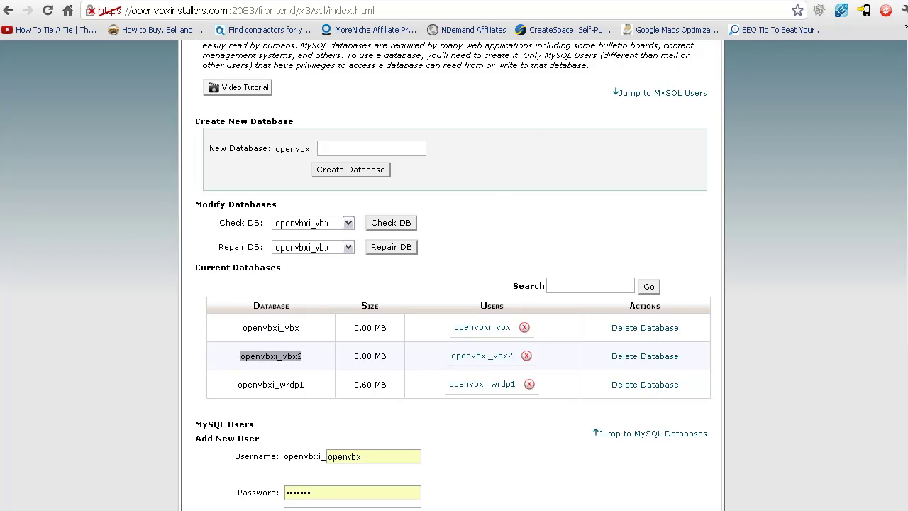
key("ctrl+Tab")
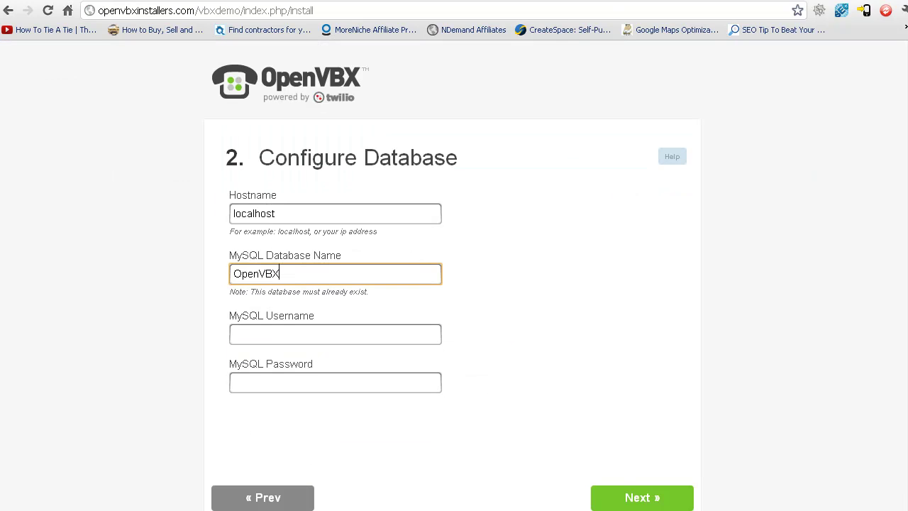
Replace the database name OpenVBX with openvbxi_vbx2 and use it as the MySQL username
left_click_drag(308, 275, 149, 259)
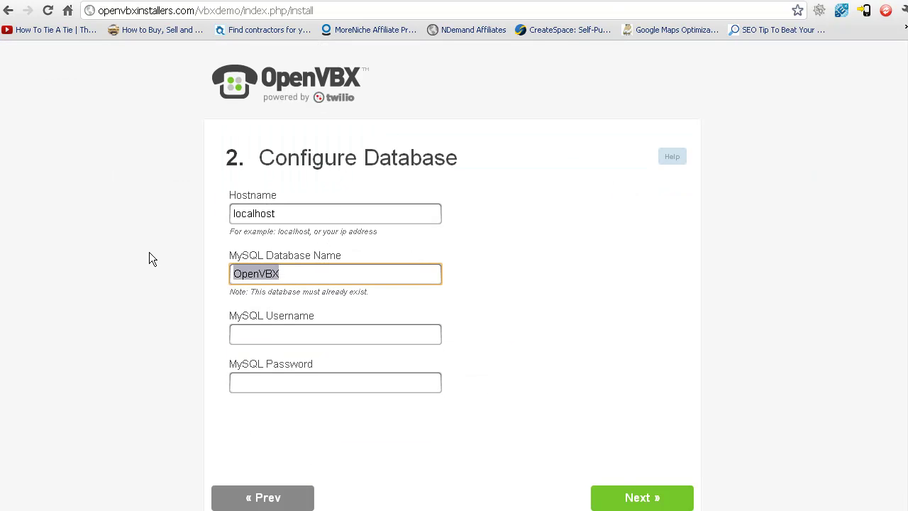
key("ctrl+v")
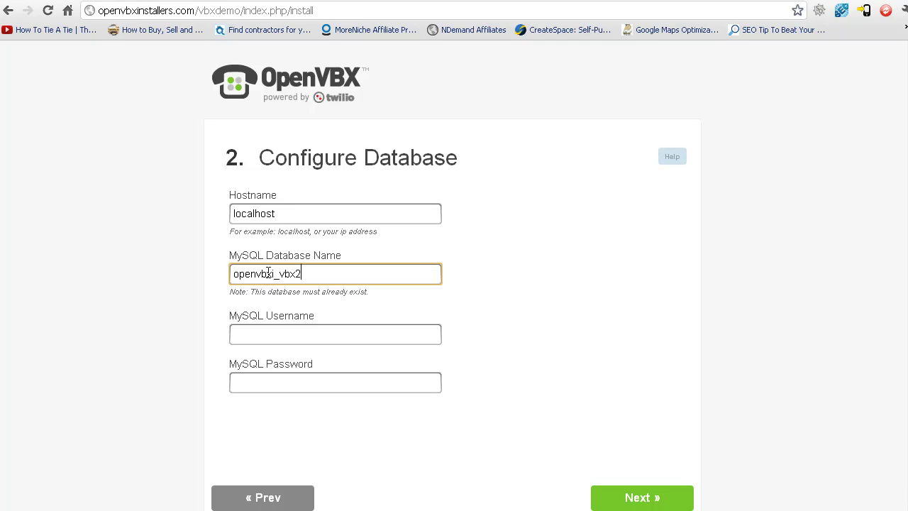
left_click(281, 330)
key("ctrl+v")
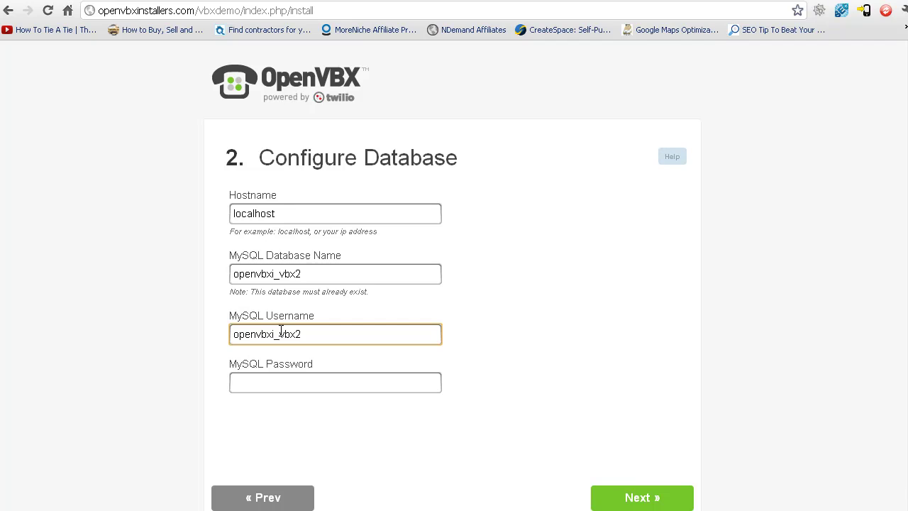
Enter the MySQL password and submit the database settings
left_click(297, 383)
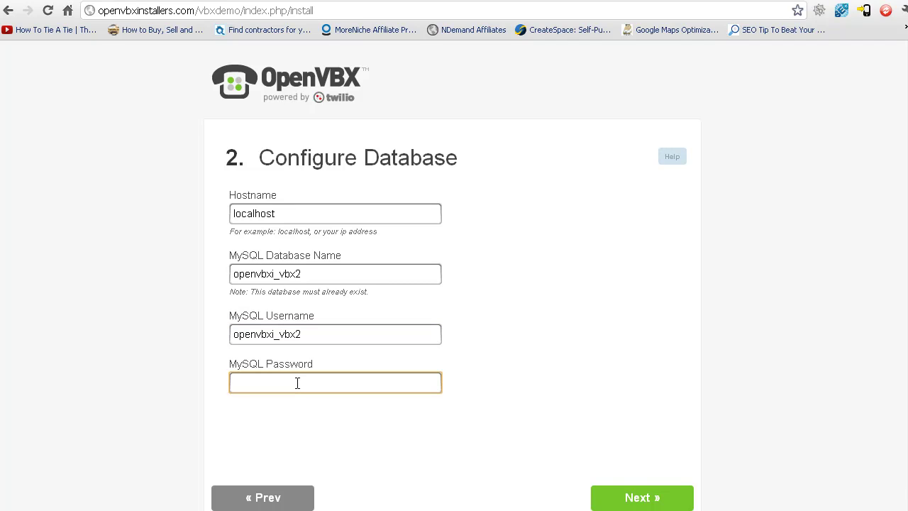
type("********")
scroll(297, 384, "down", 1)
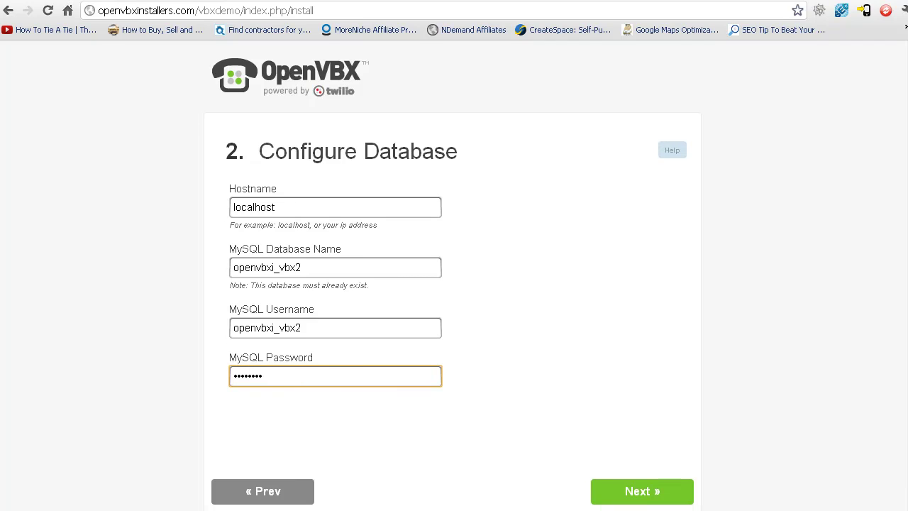
left_click(640, 496)
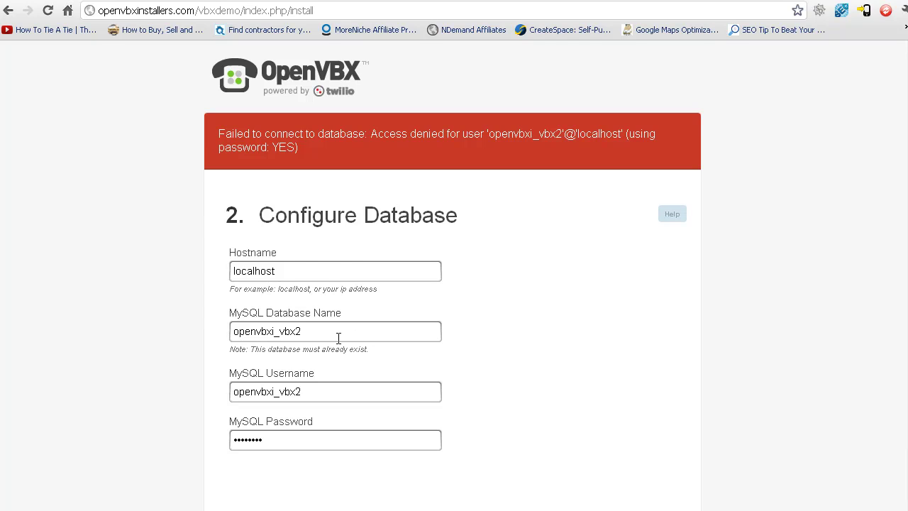
Retype the correct MySQL password and resubmit to reach the Connect to Twilio step
scroll(339, 339, "down", 1)
left_click_drag(293, 377, 192, 398)
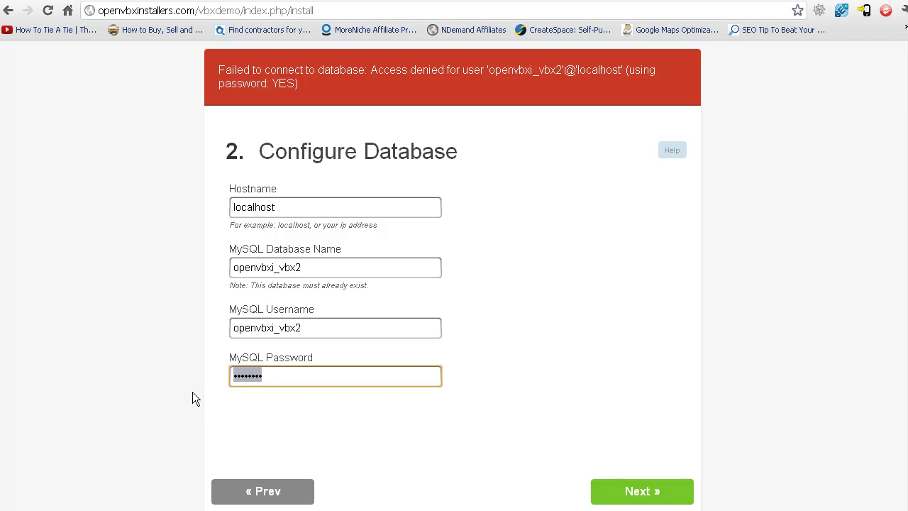
type("•••••••")
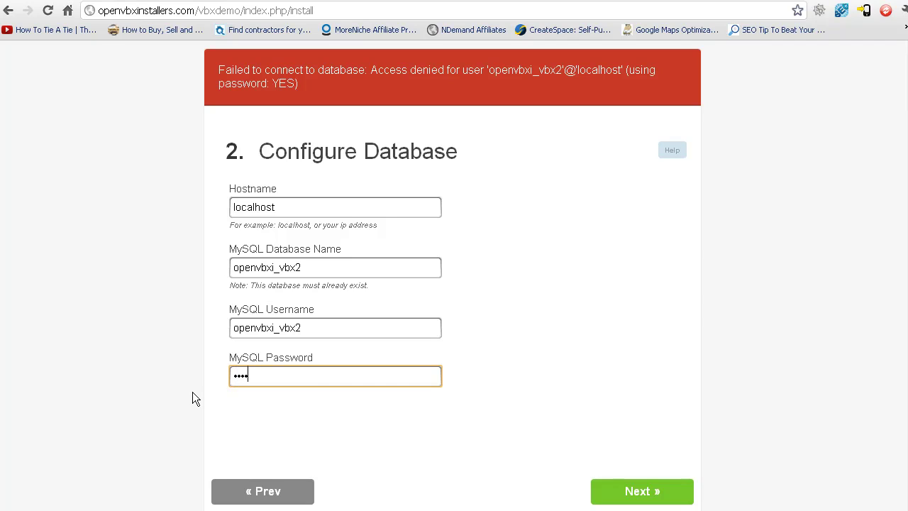
type("•")
left_click(651, 490)
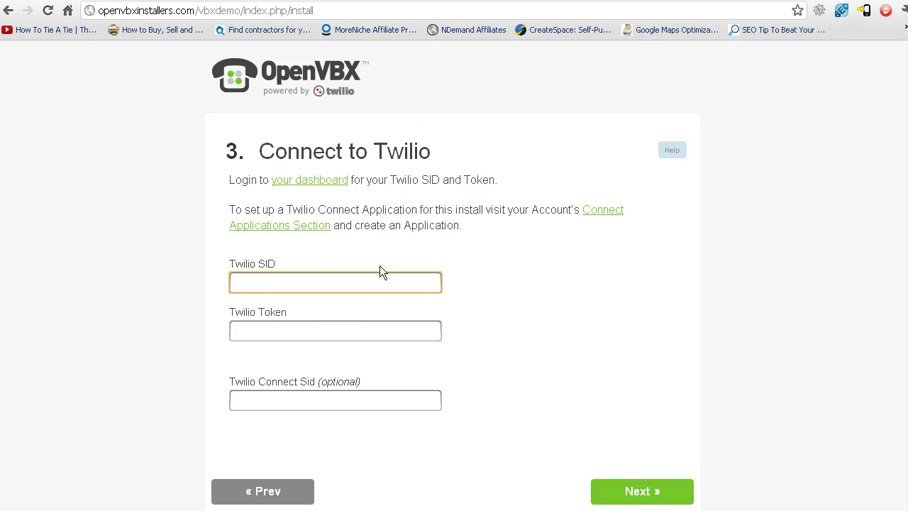
Open a blank browser tab next to the OpenVBX installer
key("ctrl+t")
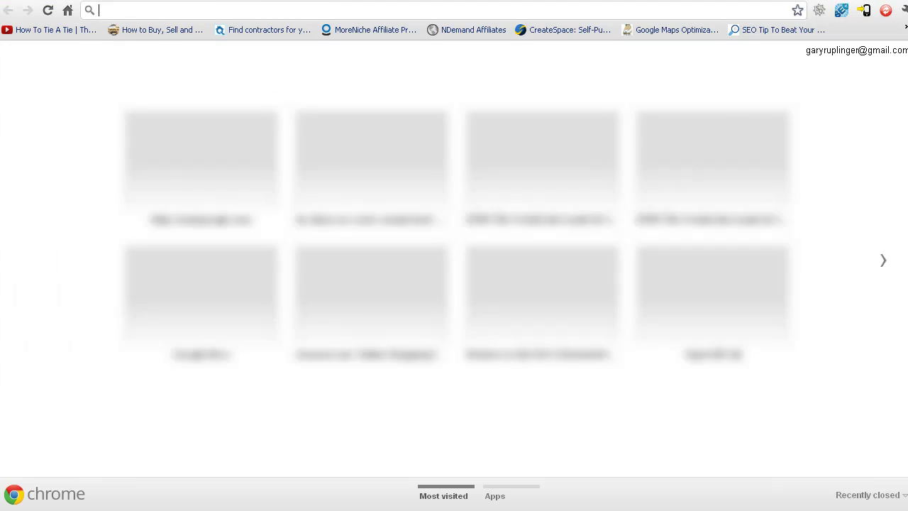
Load the Twilio website and log in with the saved e-mail and autofilled password
type("TWILIO.")
key("Return")
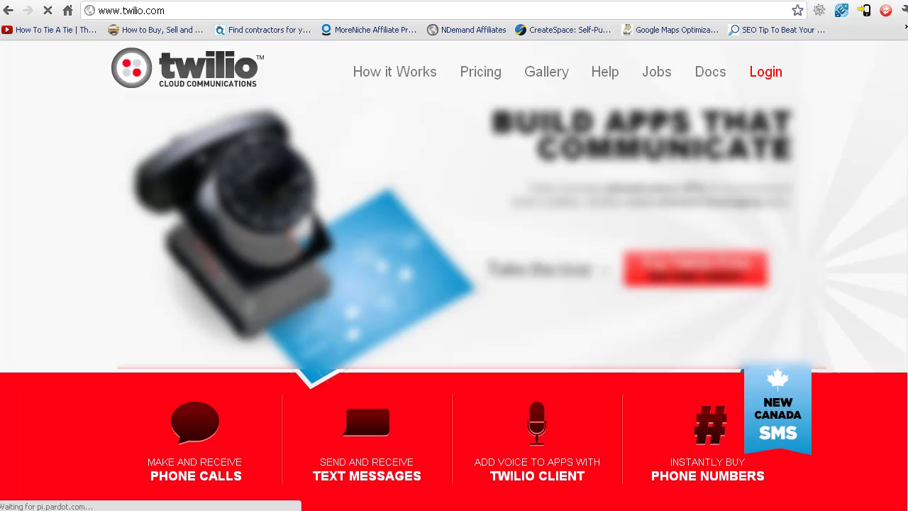
left_click(766, 73)
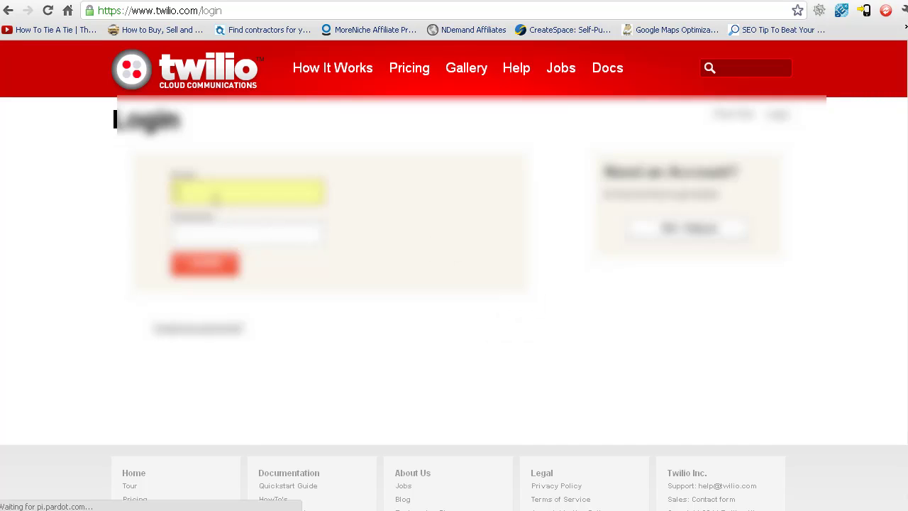
left_click(215, 193)
left_click(213, 214)
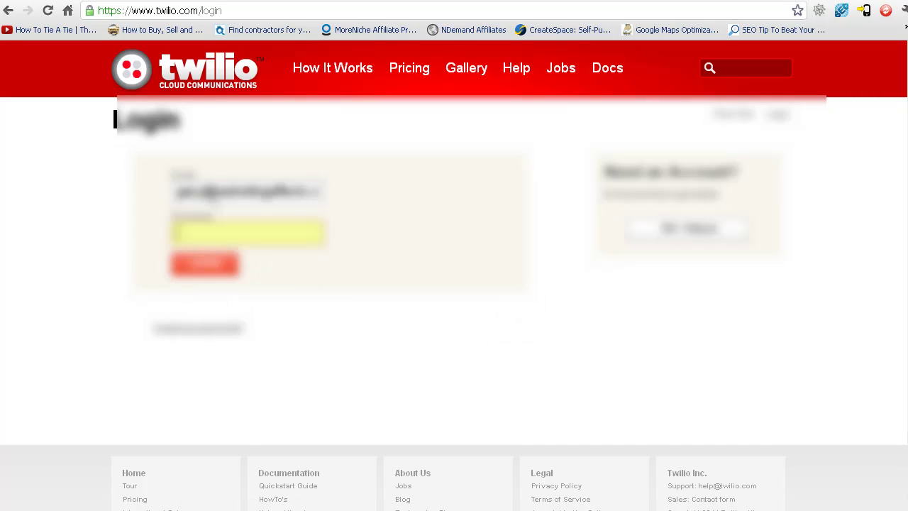
key("Return")
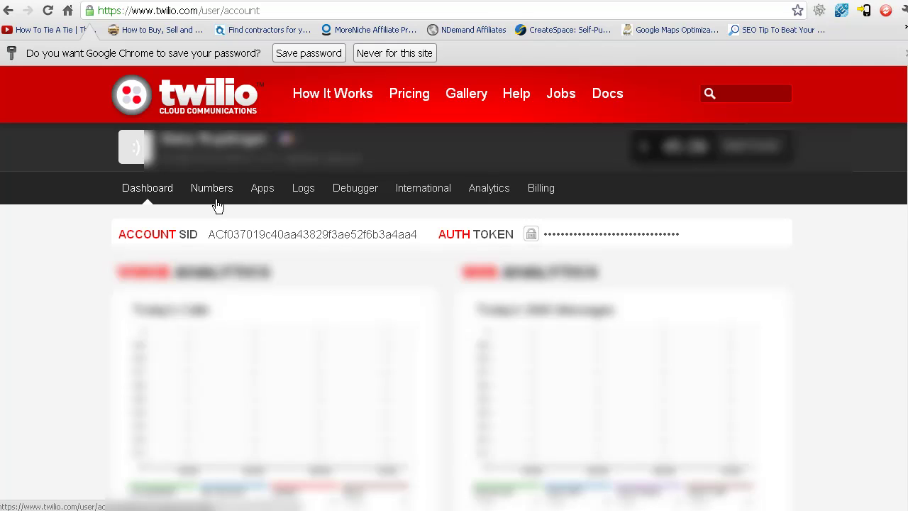
Copy the Account SID from the Twilio dashboard into the installer's Twilio SID field
scroll(217, 205, "down", 1)
scroll(218, 205, "up", 1)
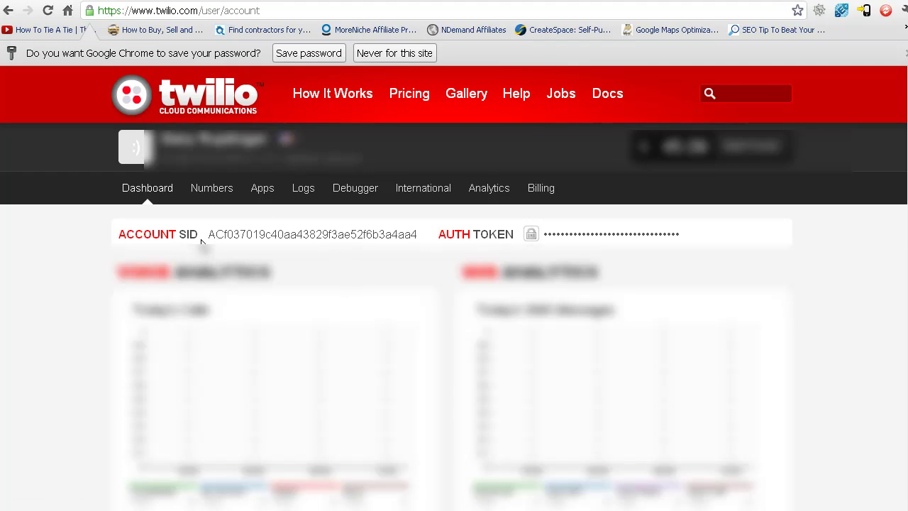
left_click_drag(209, 239, 416, 234)
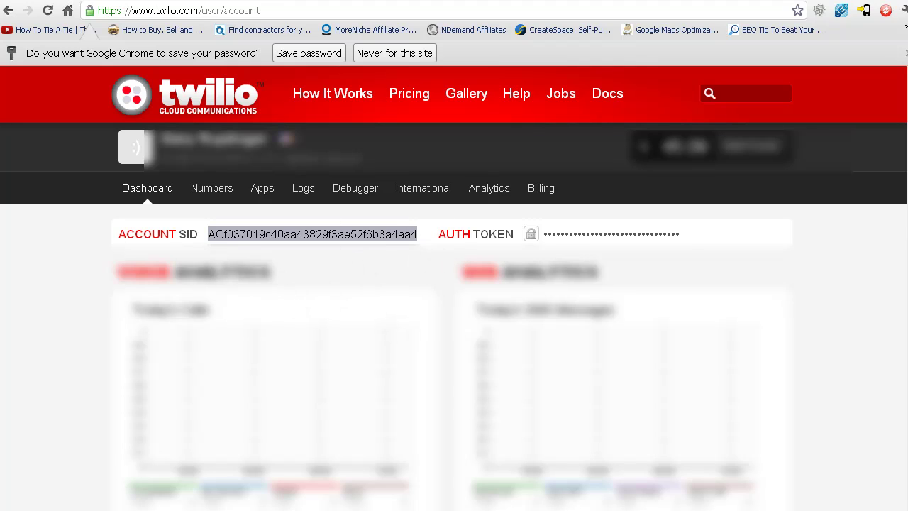
right_click(237, 239)
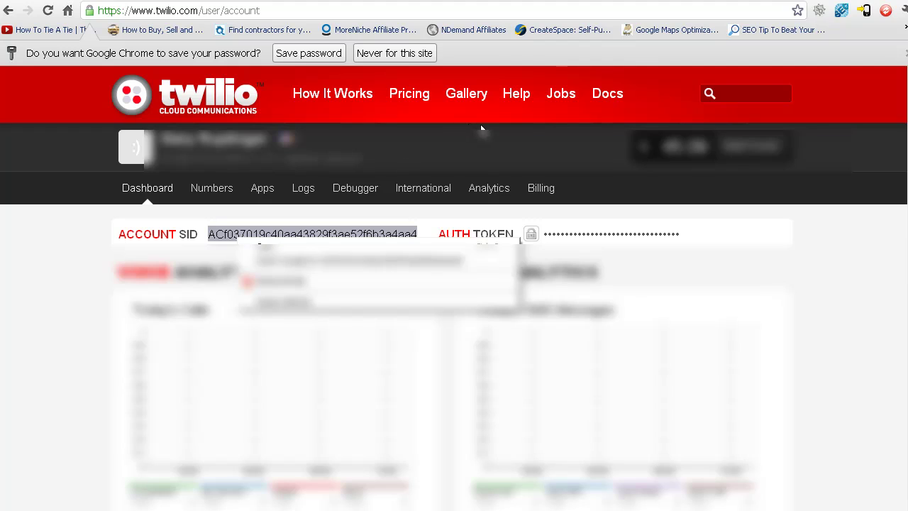
left_click(259, 259)
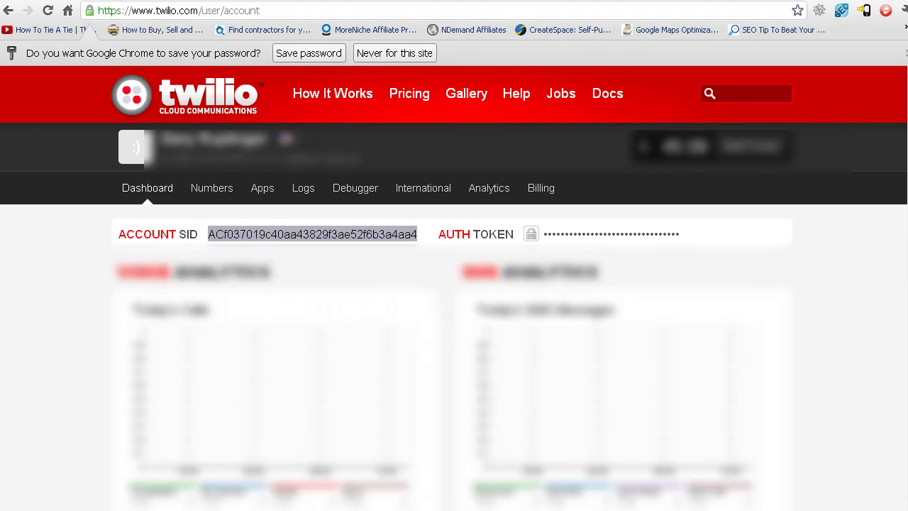
left_click(490, 1)
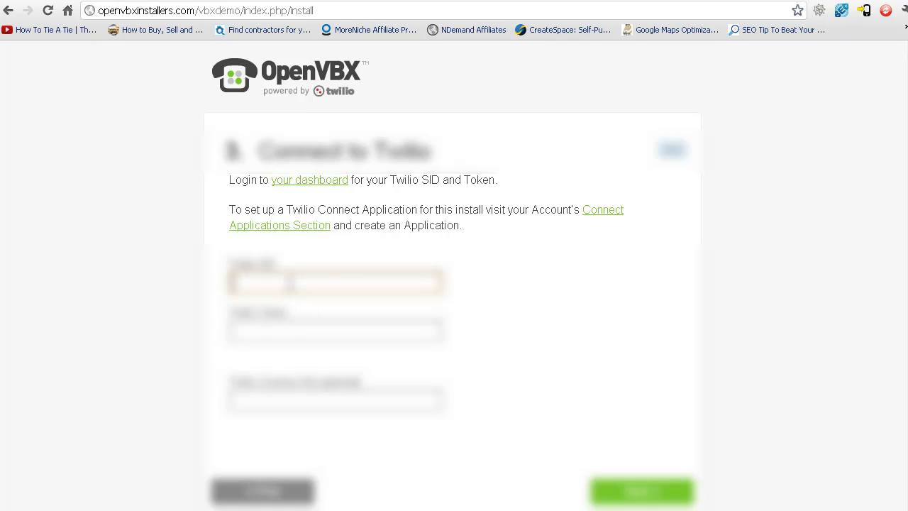
key("ctrl+v")
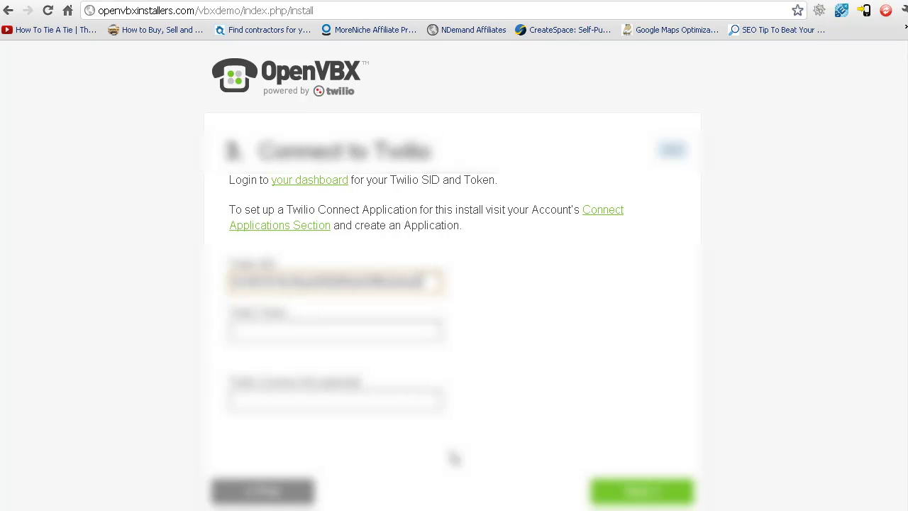
right_click(425, 284)
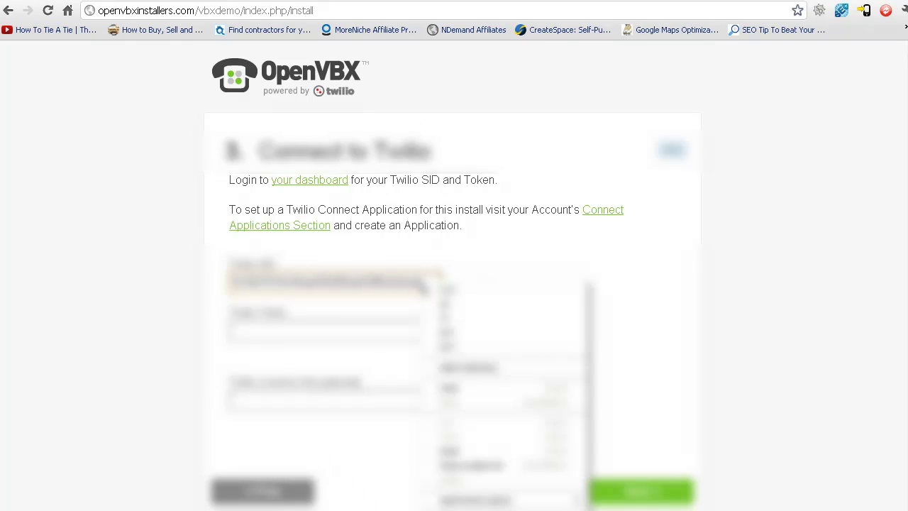
Reveal the Twilio Auth Token on the dashboard and copy it for the Token field
left_click(355, 328)
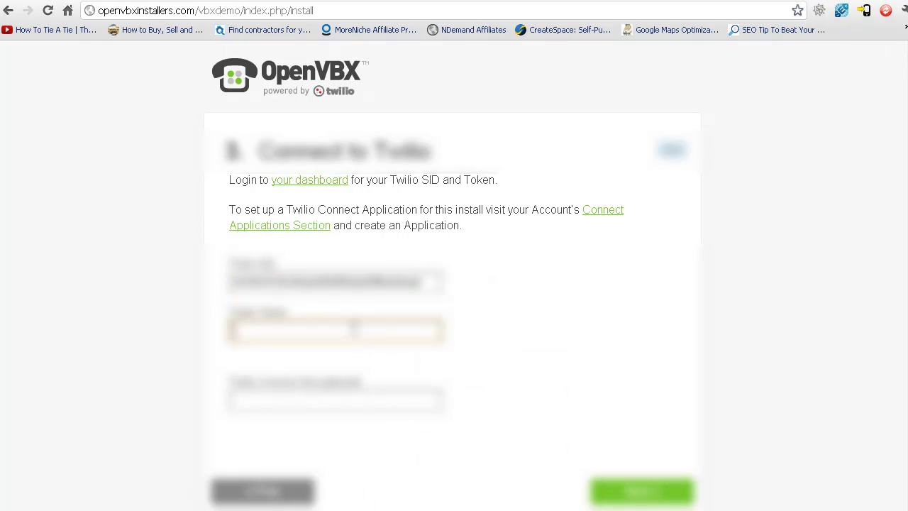
key("ctrl+Tab")
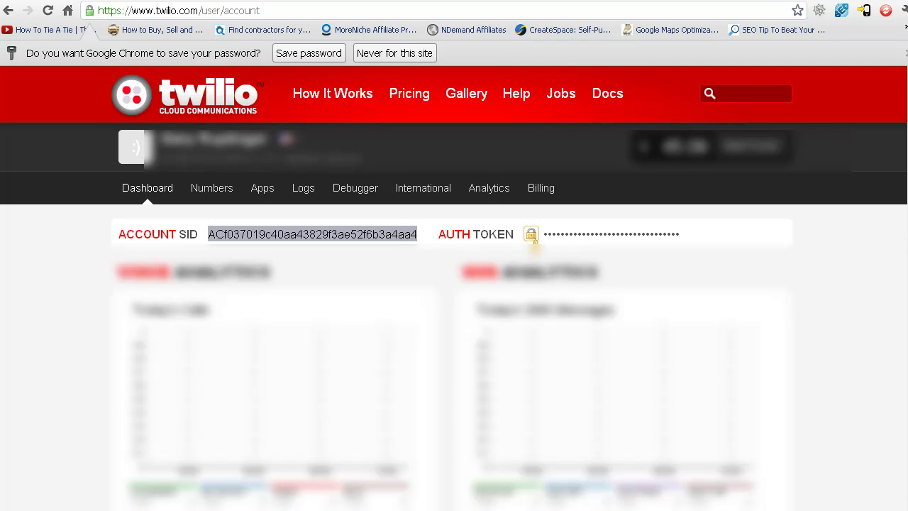
left_click(531, 235)
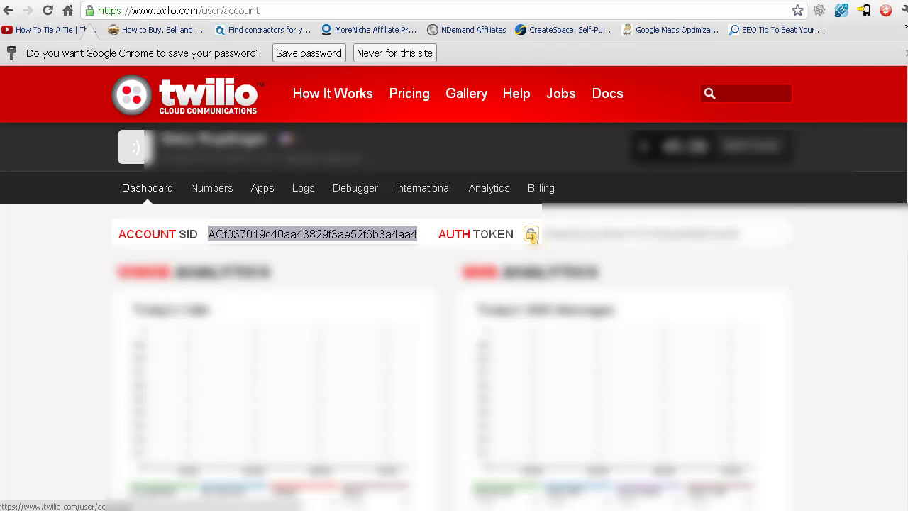
left_click(559, 249)
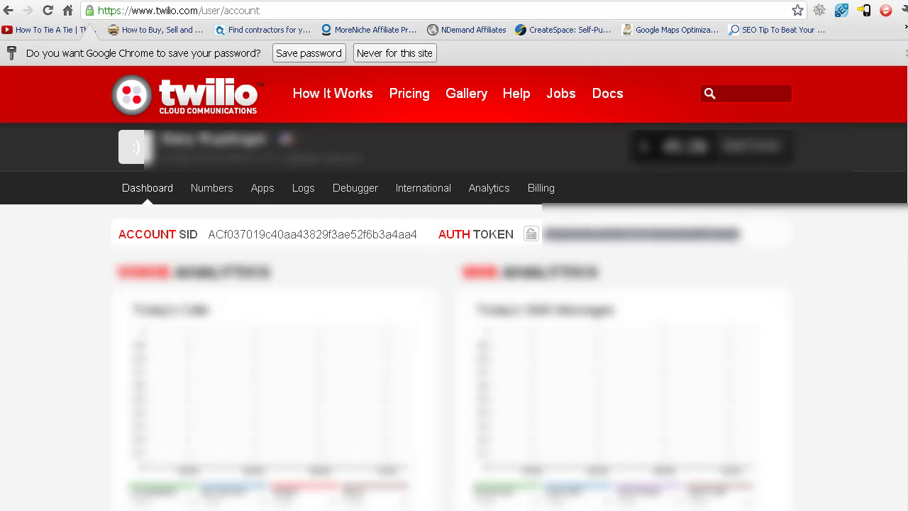
key("ctrl+Tab")
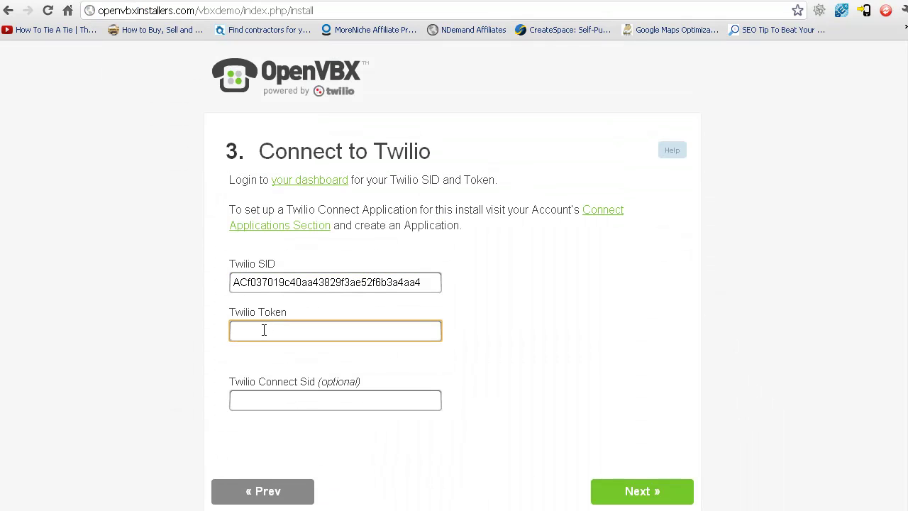
Paste the auth token into Twilio Token and enter the admin's e-mail as notification sender
key("ctrl+v")
left_click(641, 496)
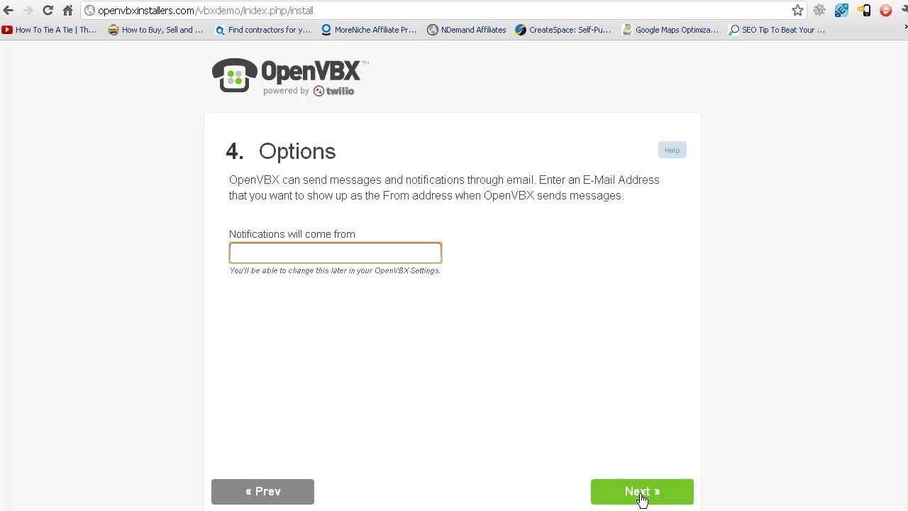
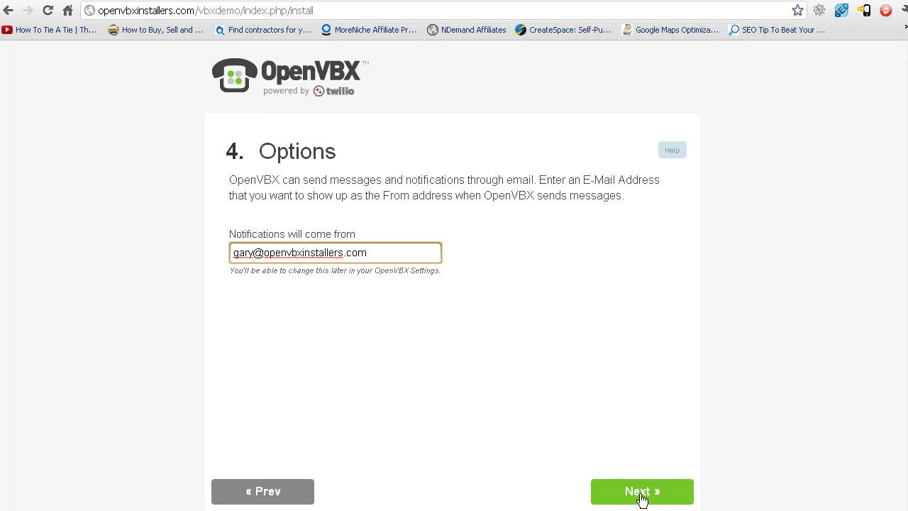
left_click(651, 491)
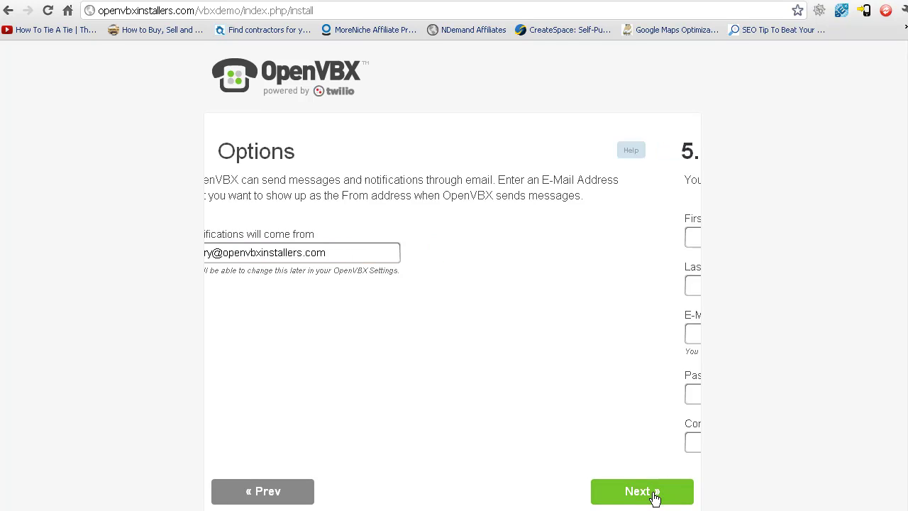
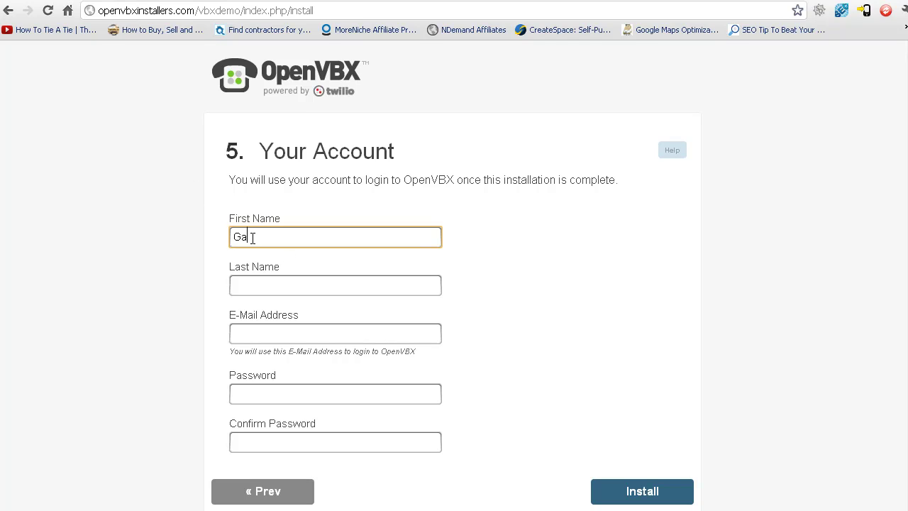
Enter the administrator's first name, last name, e-mail and password, then run Install
key("Tab")
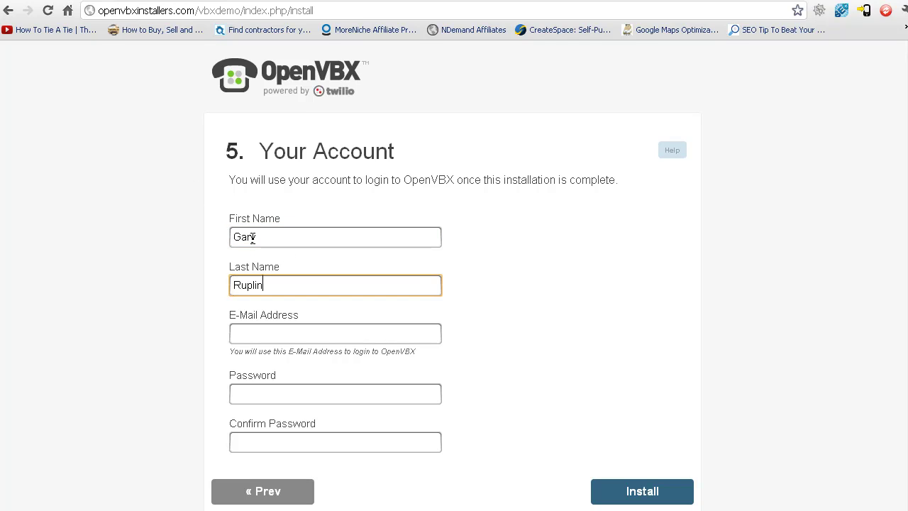
key("Tab")
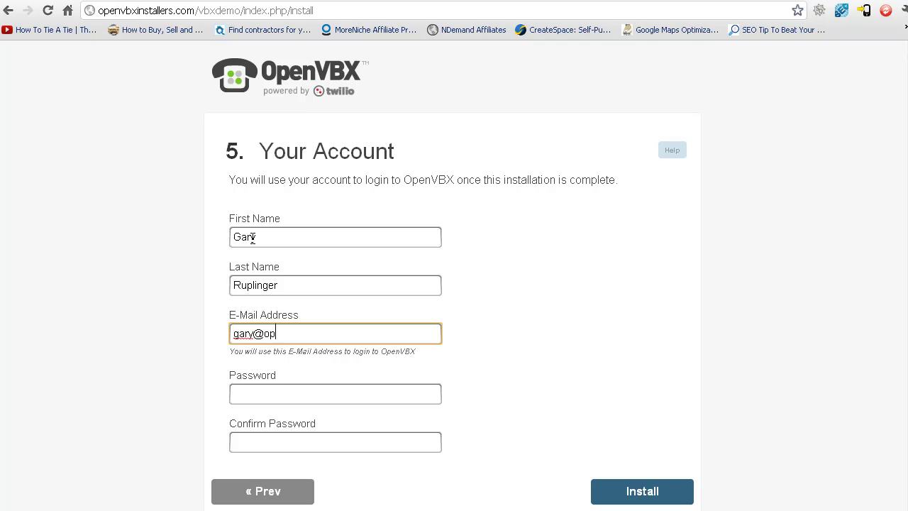
key("Tab")
type("*******")
key("Tab")
type("*******")
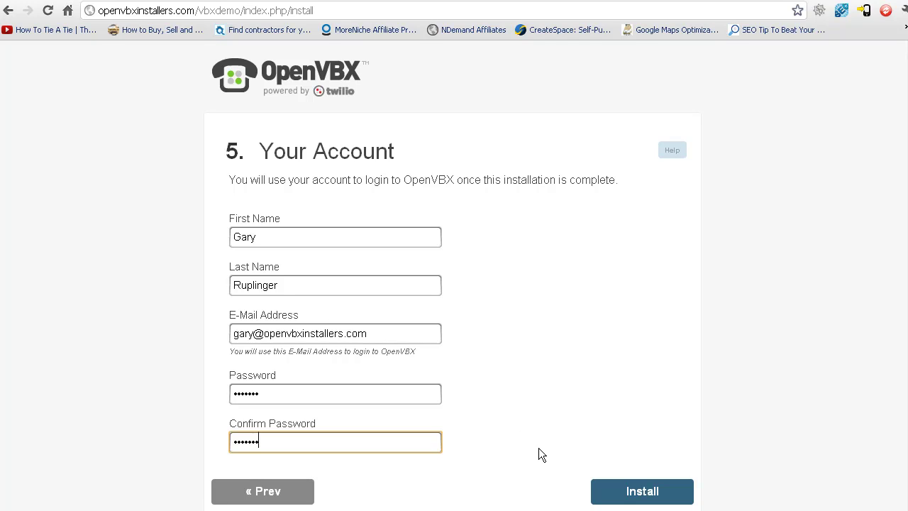
left_click(623, 497)
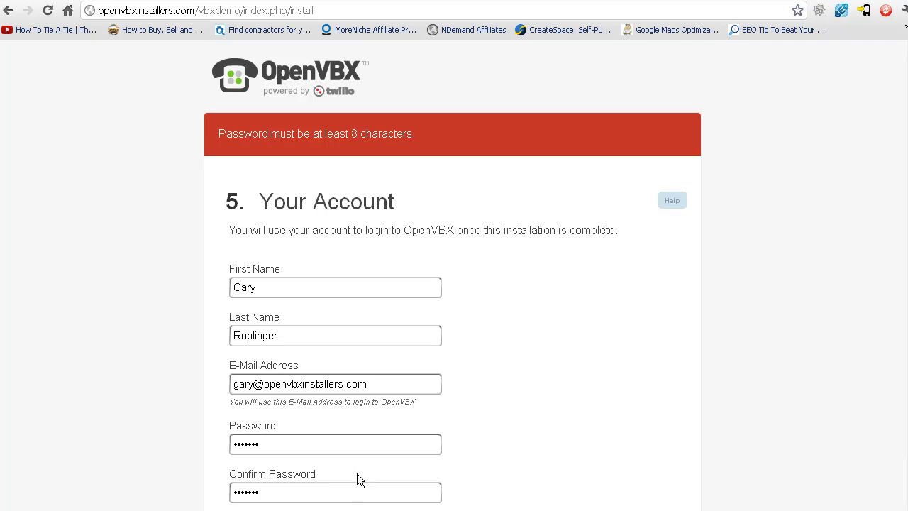
Replace the too-short password with a 10-character one in both fields and retry Install
double_click(337, 444)
type("••••••••••")
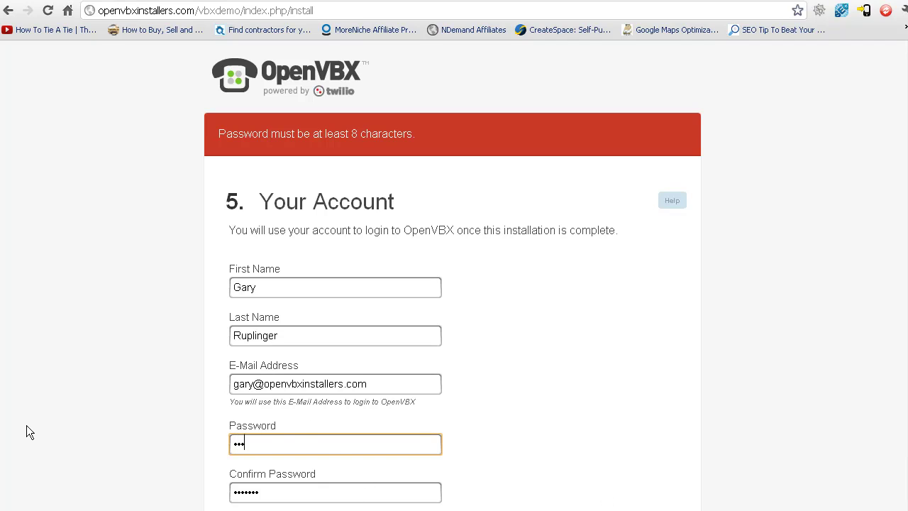
key("Tab")
type("••••••••••")
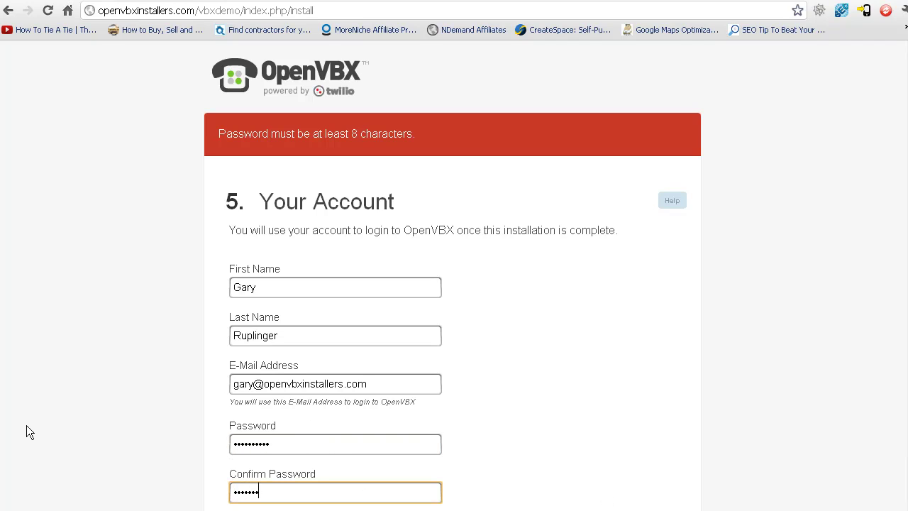
scroll(686, 241, "down", 1)
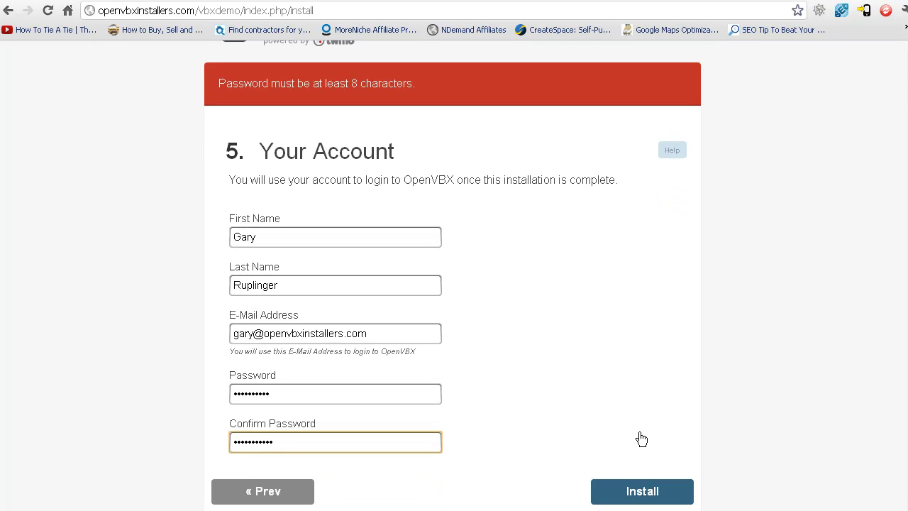
left_click(636, 494)
left_click(637, 495)
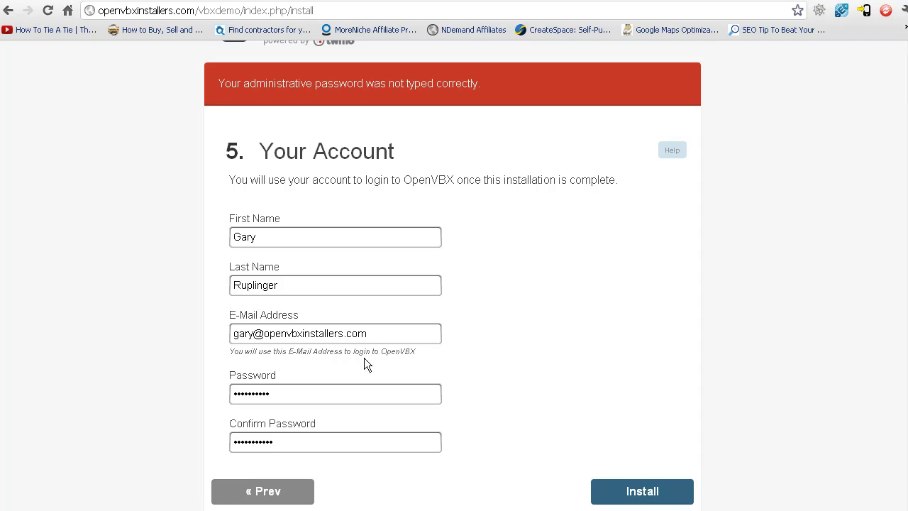
Retype the password and its confirmation after the mismatch error
double_click(282, 394)
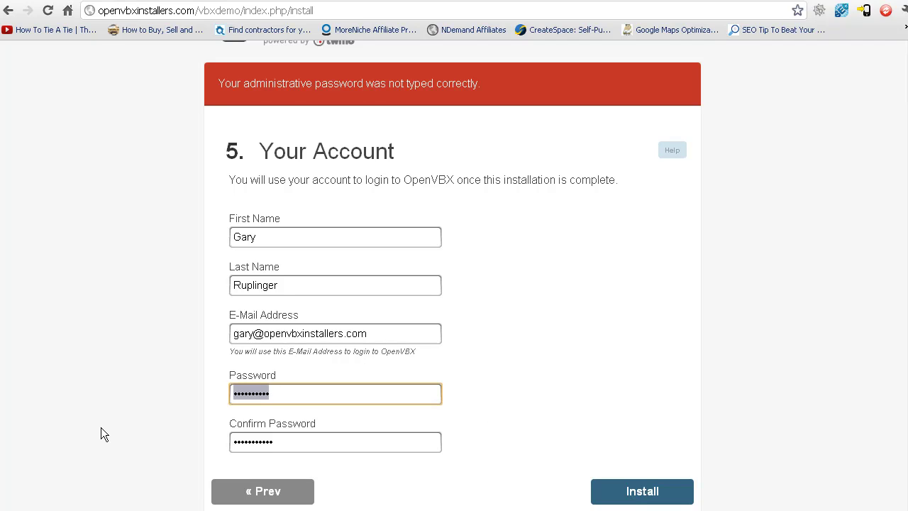
type("••••••••••")
key("Tab")
type("•••••••••")
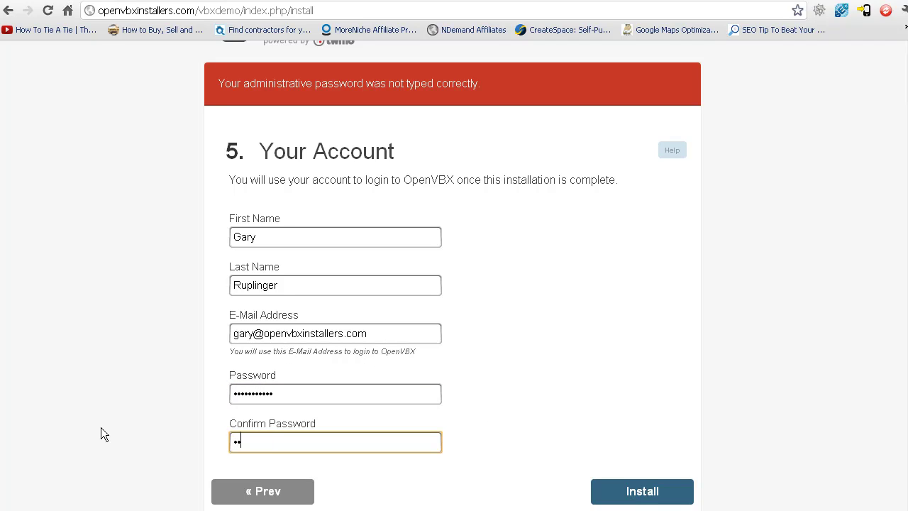
type("••")
Finish the installation, then sign in on the login page with the admin account's e-mail and password
left_click(642, 496)
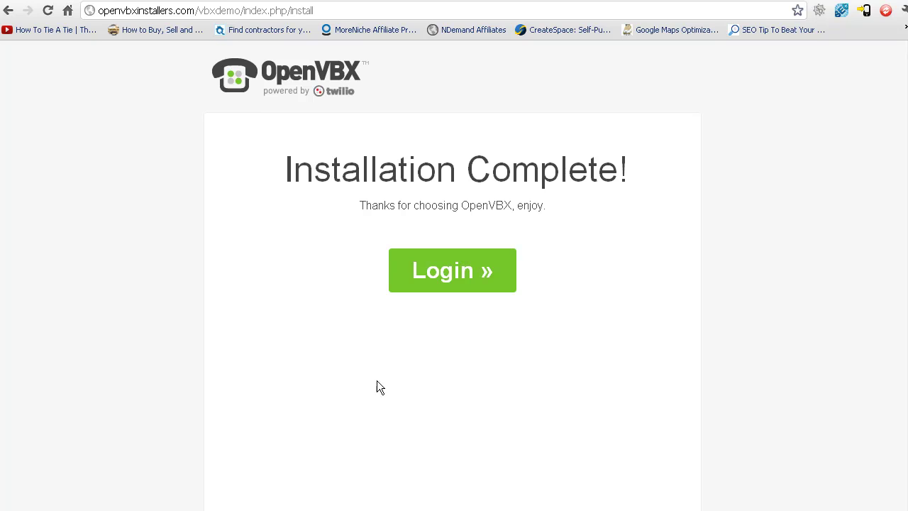
left_click(441, 268)
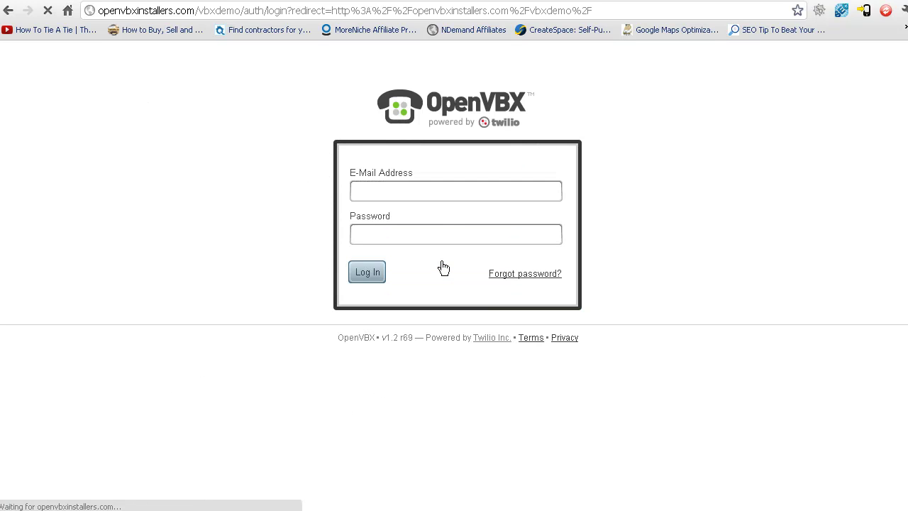
left_click(454, 193)
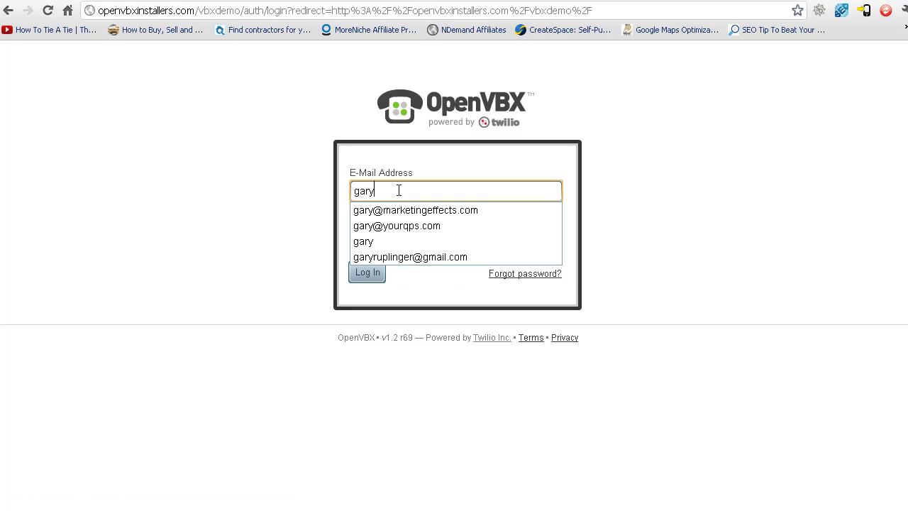
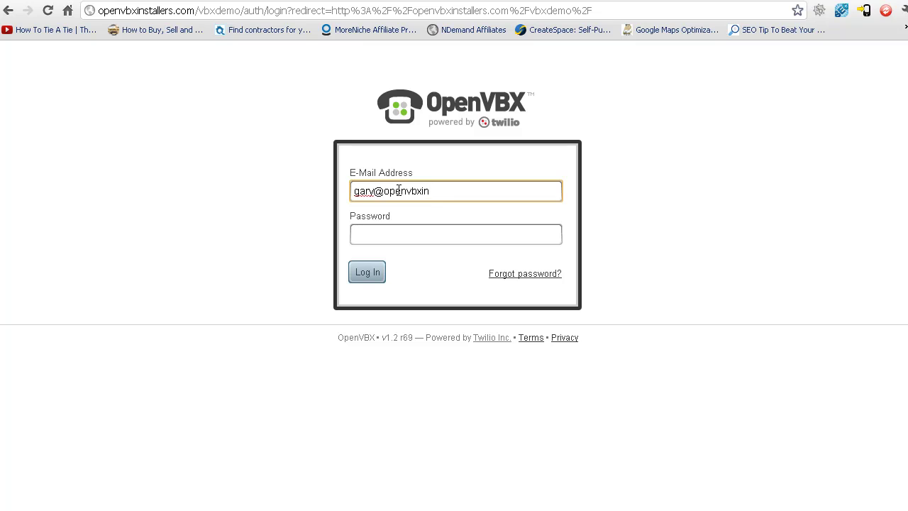
key("Tab")
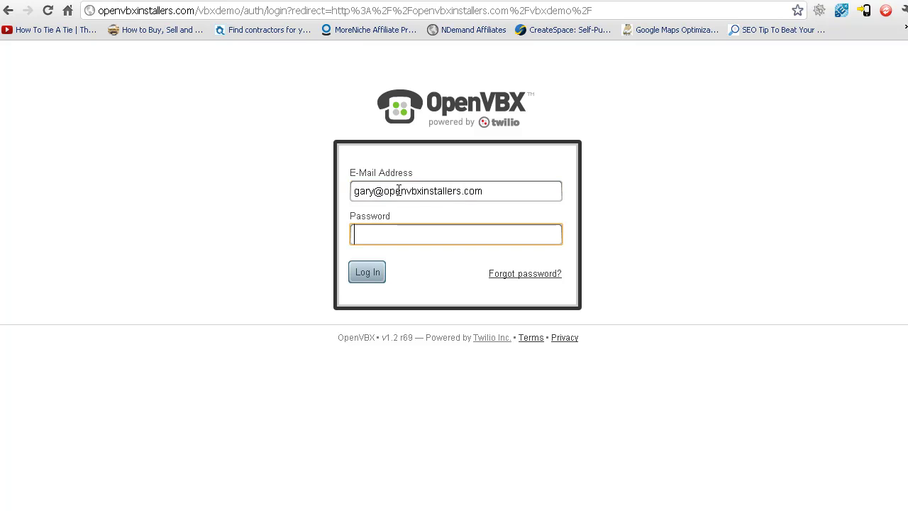
type("•••••••••••")
left_click(362, 277)
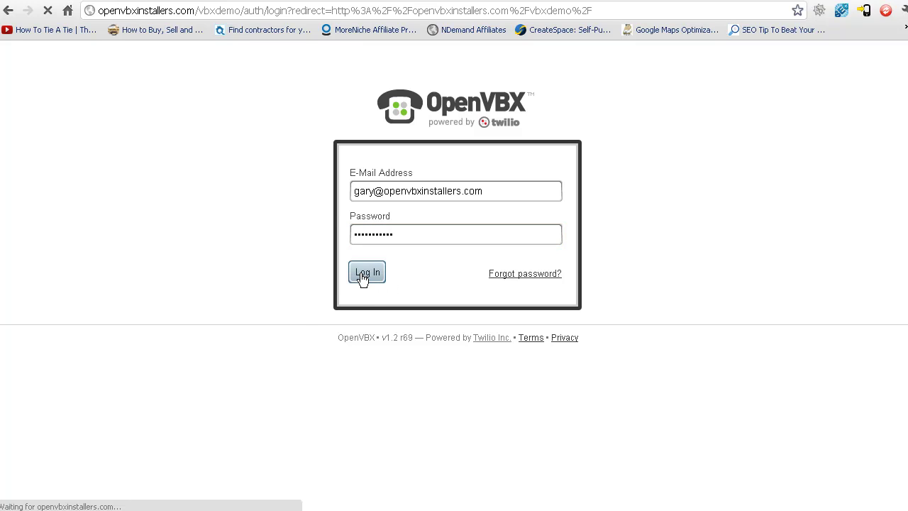